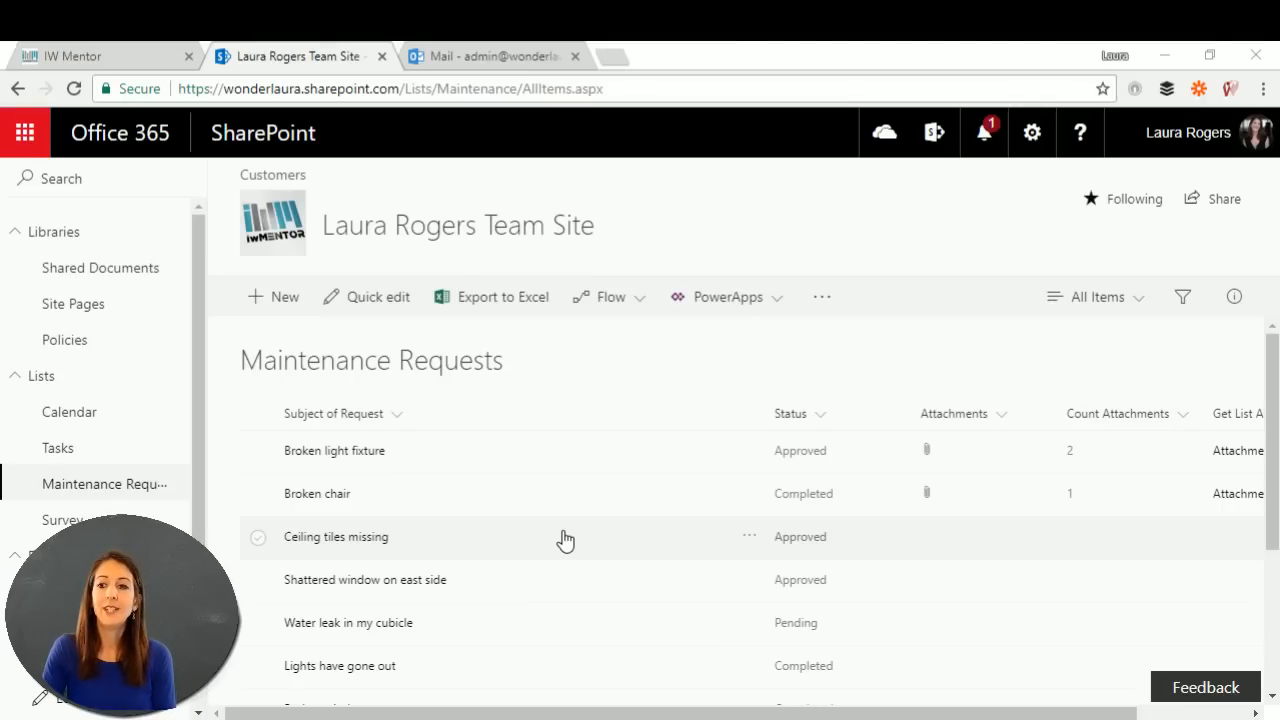
Step: Attach testfile.pdf from the Desktop to the "Ceiling tiles missing" maintenance request and save the item
{"action": "left_click", "coordinate": [565, 540]}
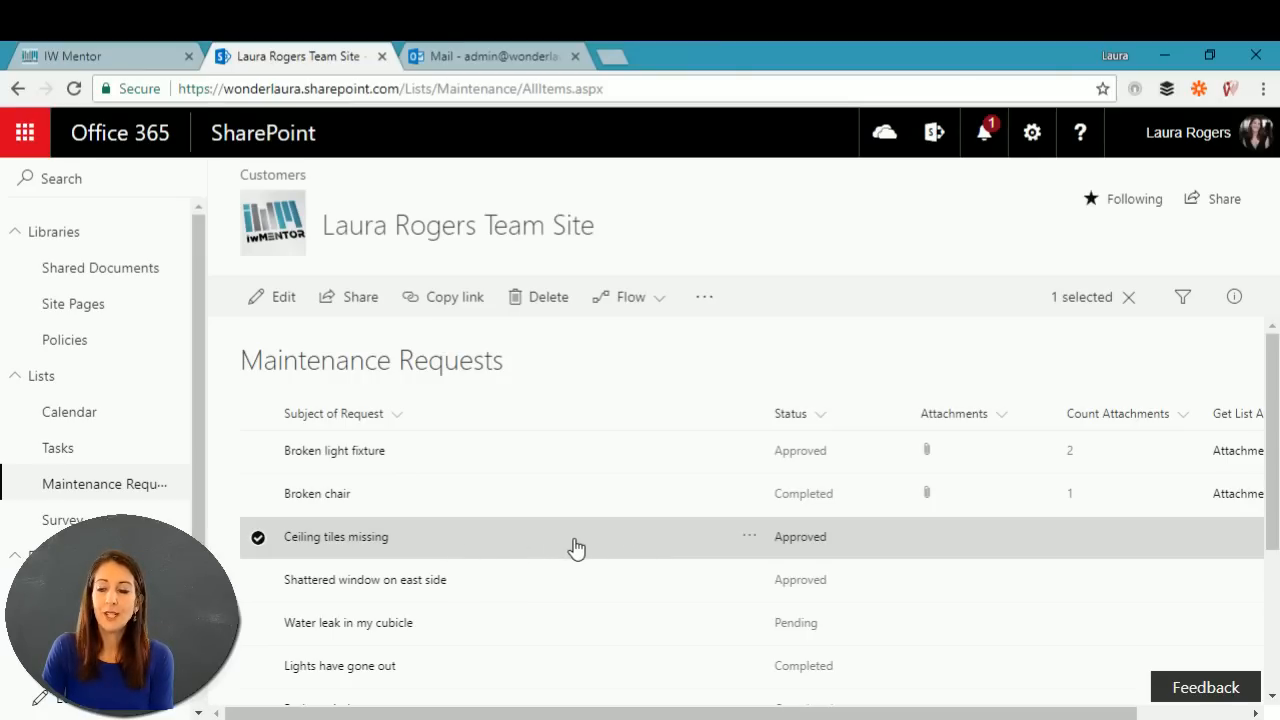
{"action": "left_click", "coordinate": [276, 301]}
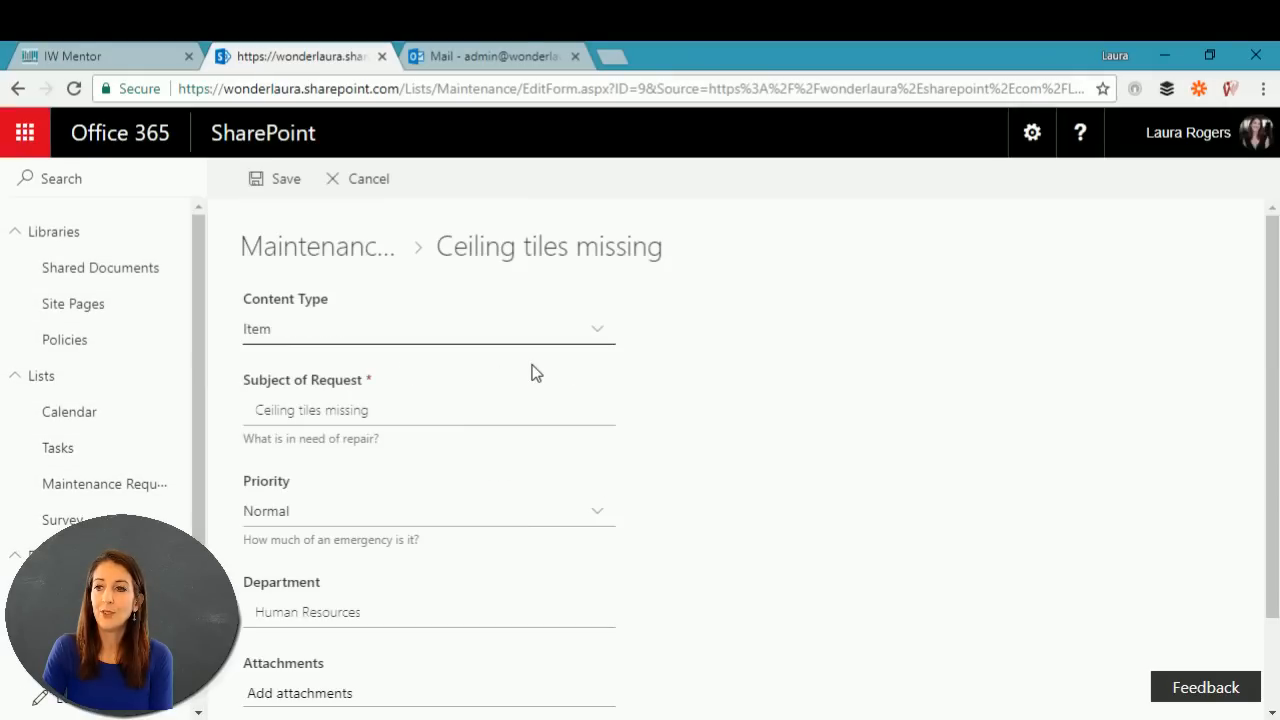
{"action": "scroll", "coordinate": [391, 520], "scroll_direction": "down", "scroll_amount": 2}
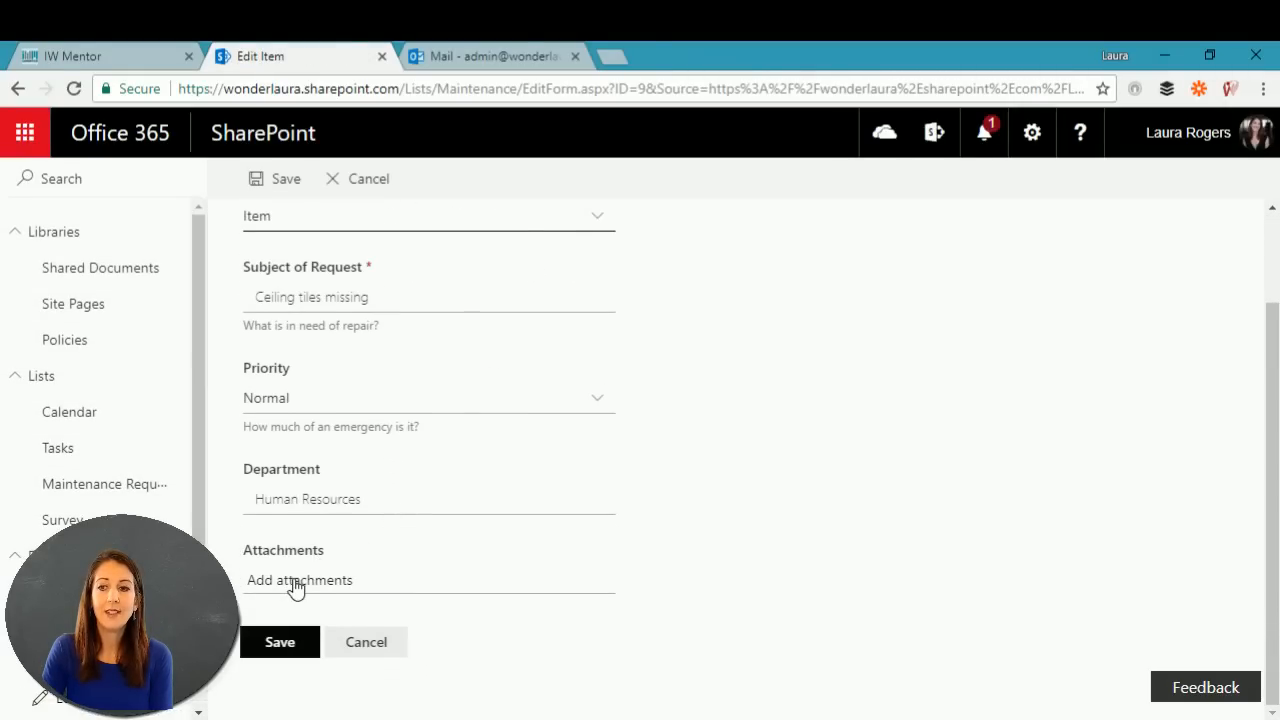
{"action": "left_click", "coordinate": [294, 586]}
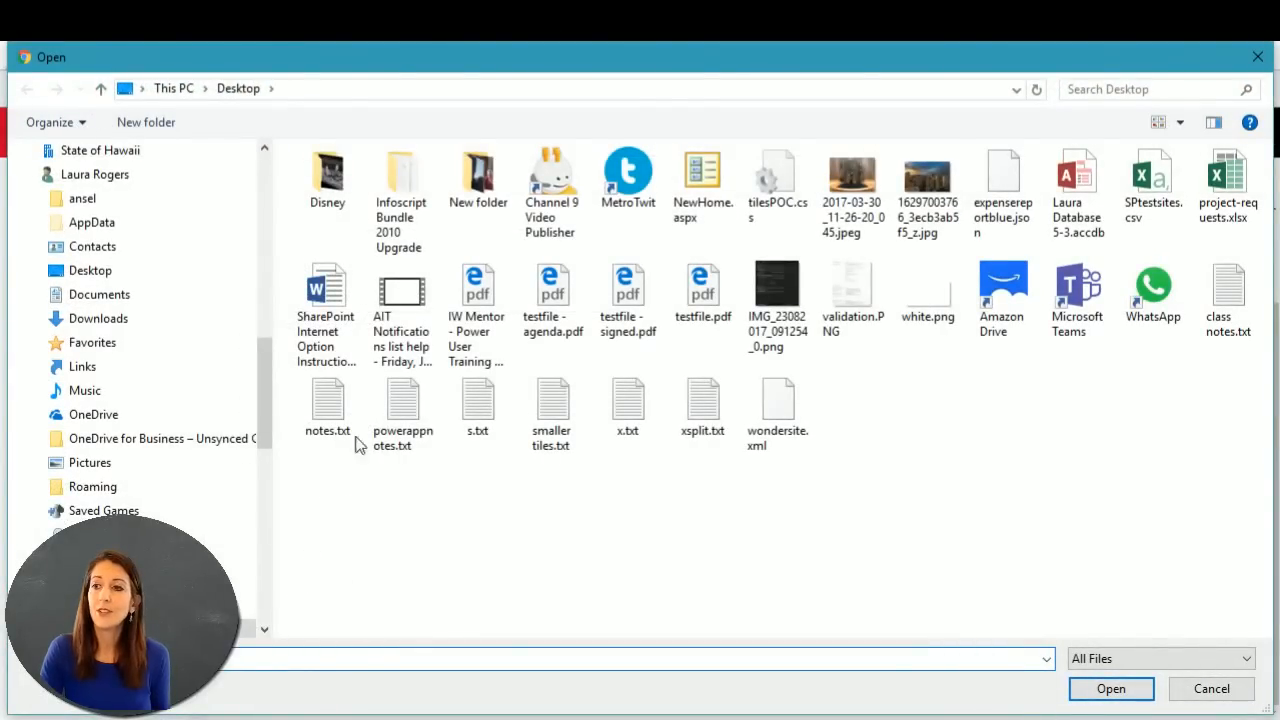
{"action": "left_click", "coordinate": [702, 290]}
{"action": "left_click", "coordinate": [1128, 697]}
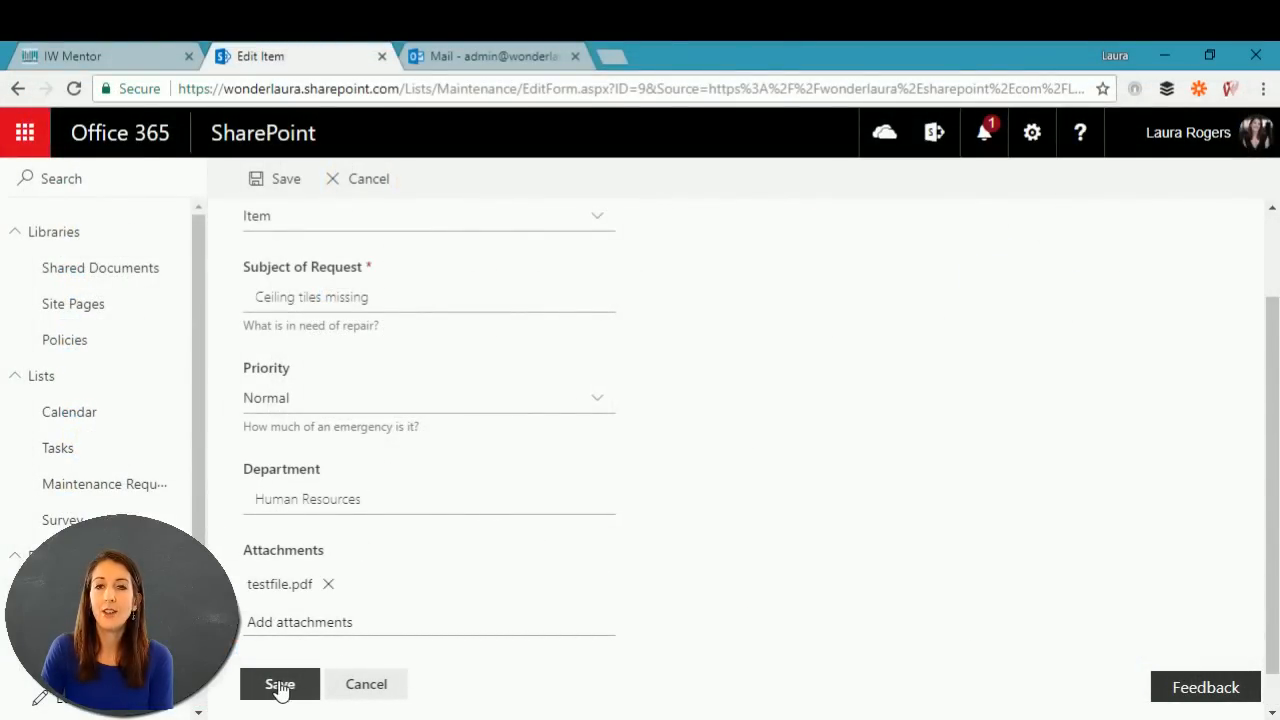
{"action": "left_click", "coordinate": [280, 688]}
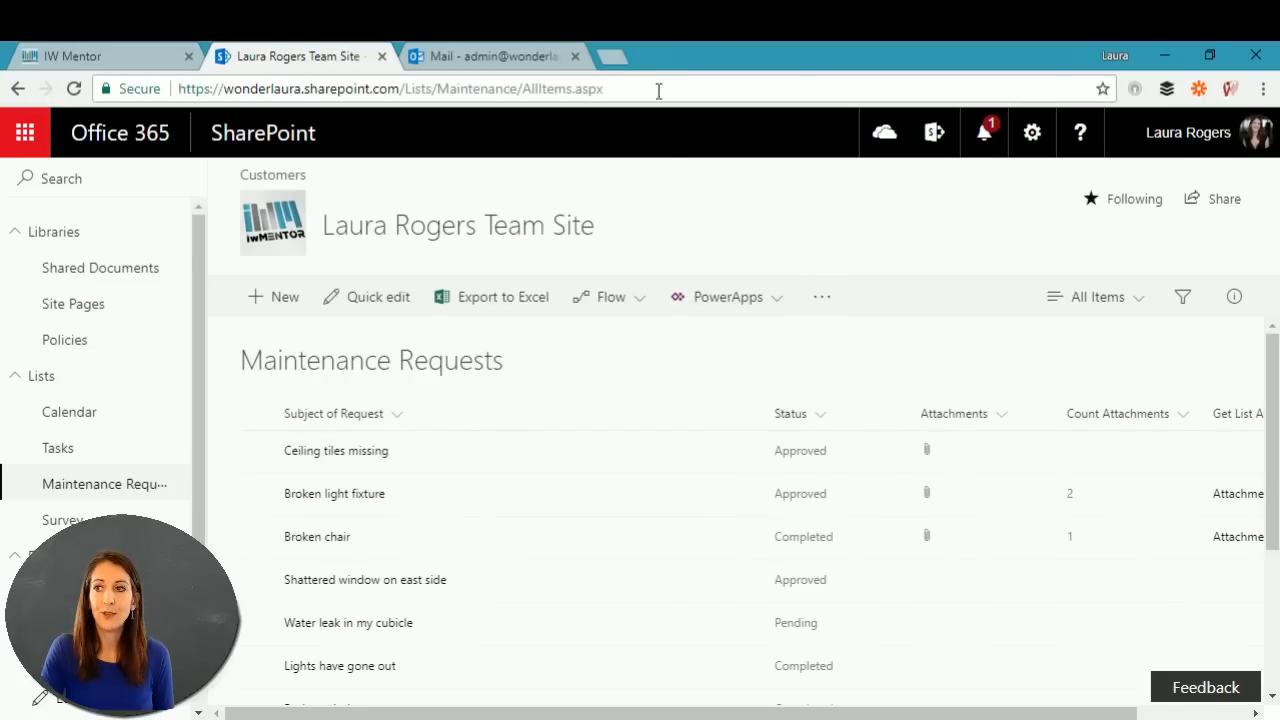
Step: Refresh the Maintenance Requests list, narrow the subject column, and review the Get List Attachments workflow history for "Ceiling tiles missing"
{"action": "left_click", "coordinate": [100, 484]}
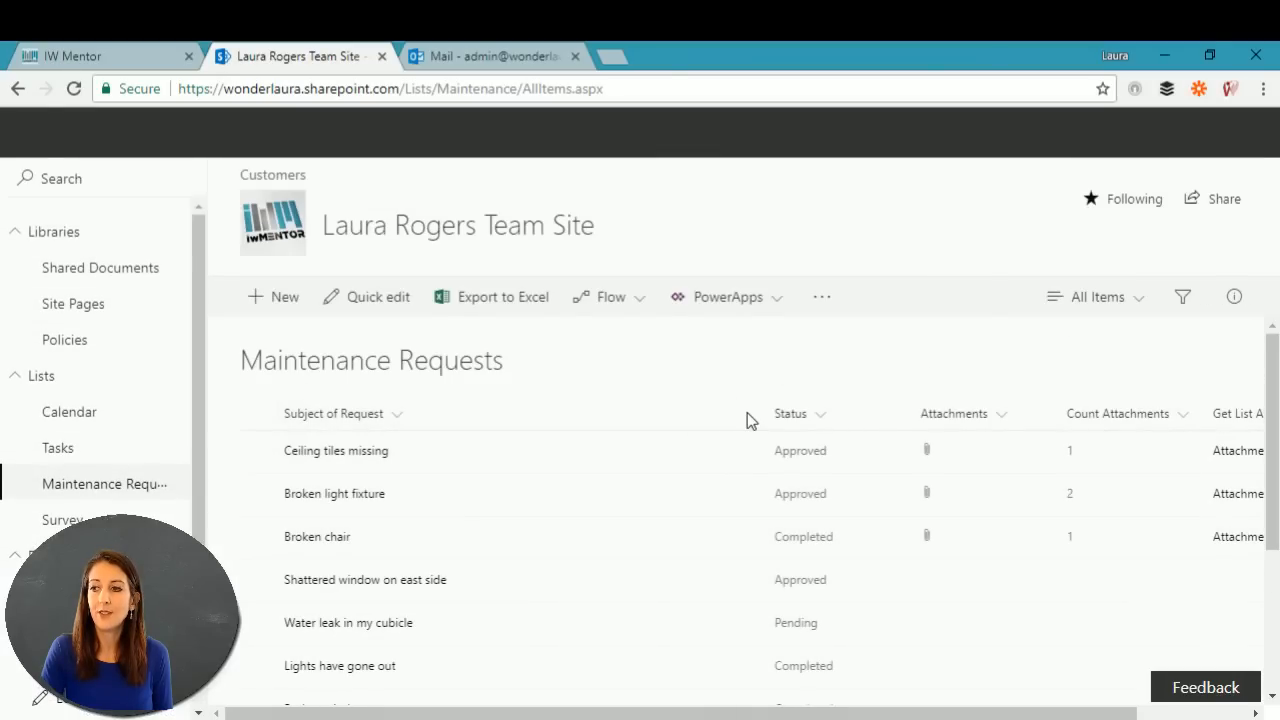
{"action": "left_click_drag", "start_coordinate": [734, 412], "coordinate": [552, 414]}
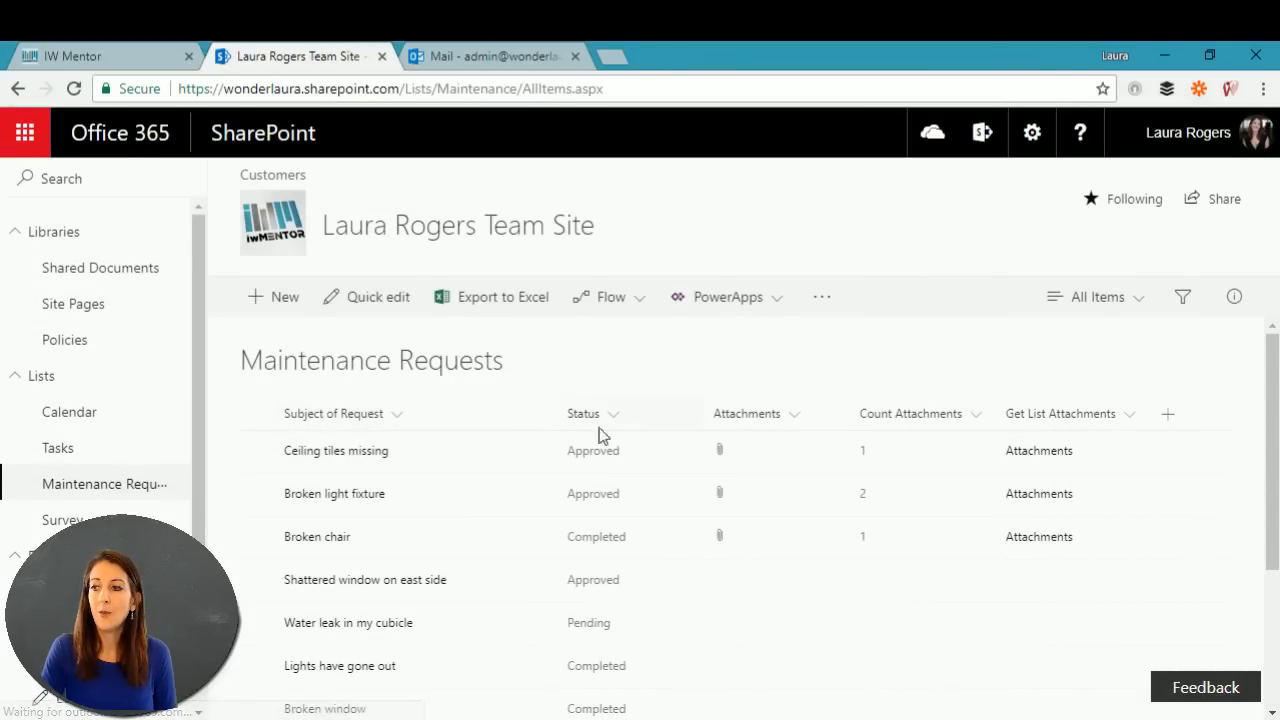
{"action": "left_click", "coordinate": [913, 450]}
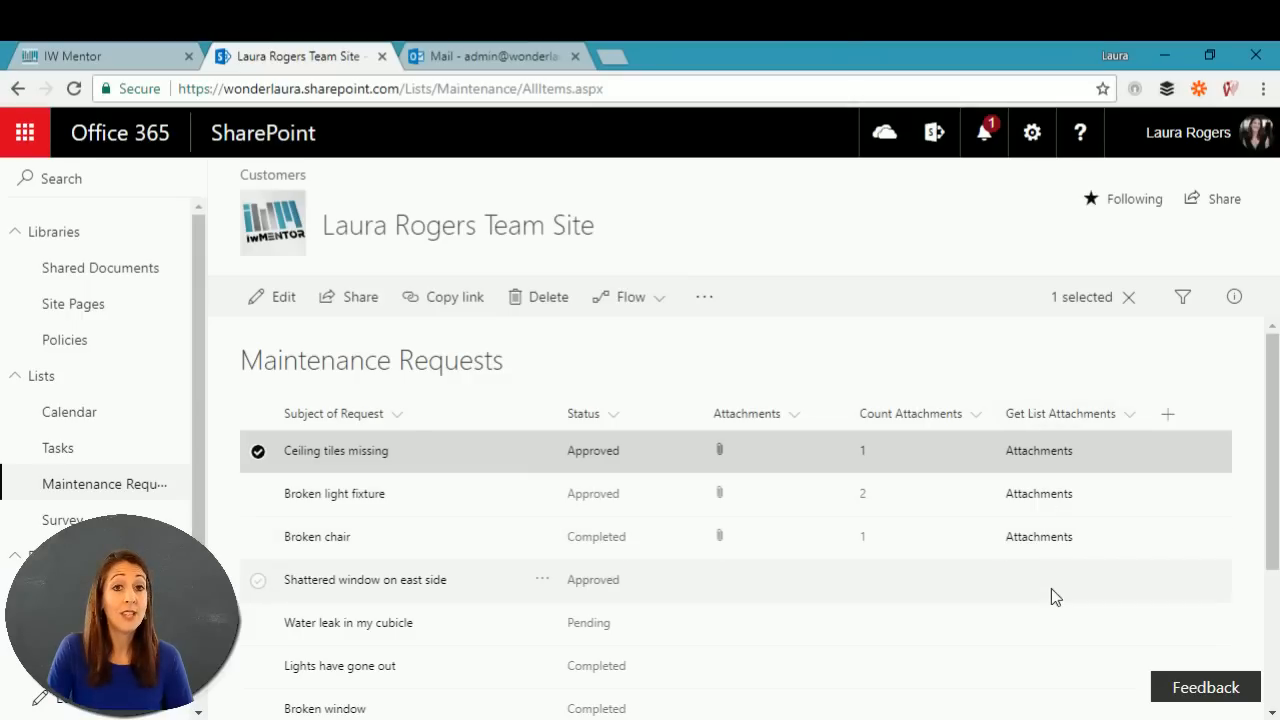
{"action": "left_click", "coordinate": [1039, 451]}
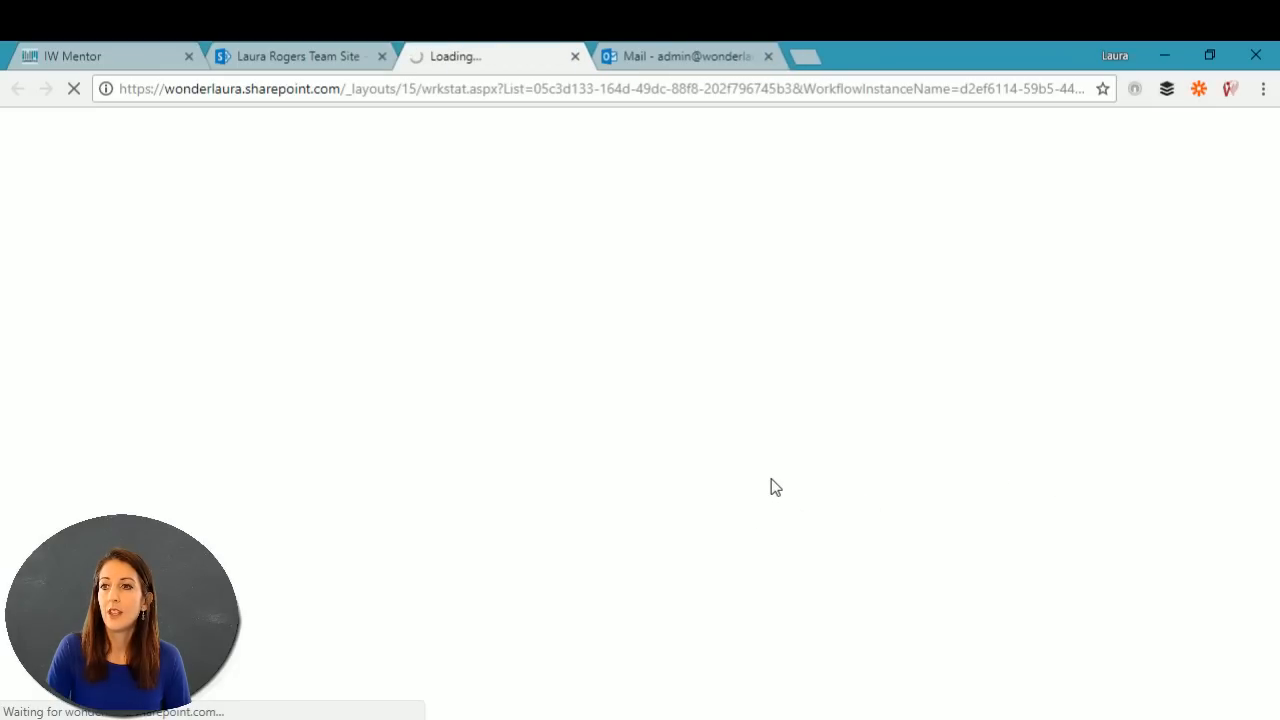
{"action": "scroll", "coordinate": [866, 431], "scroll_direction": "down", "scroll_amount": 2}
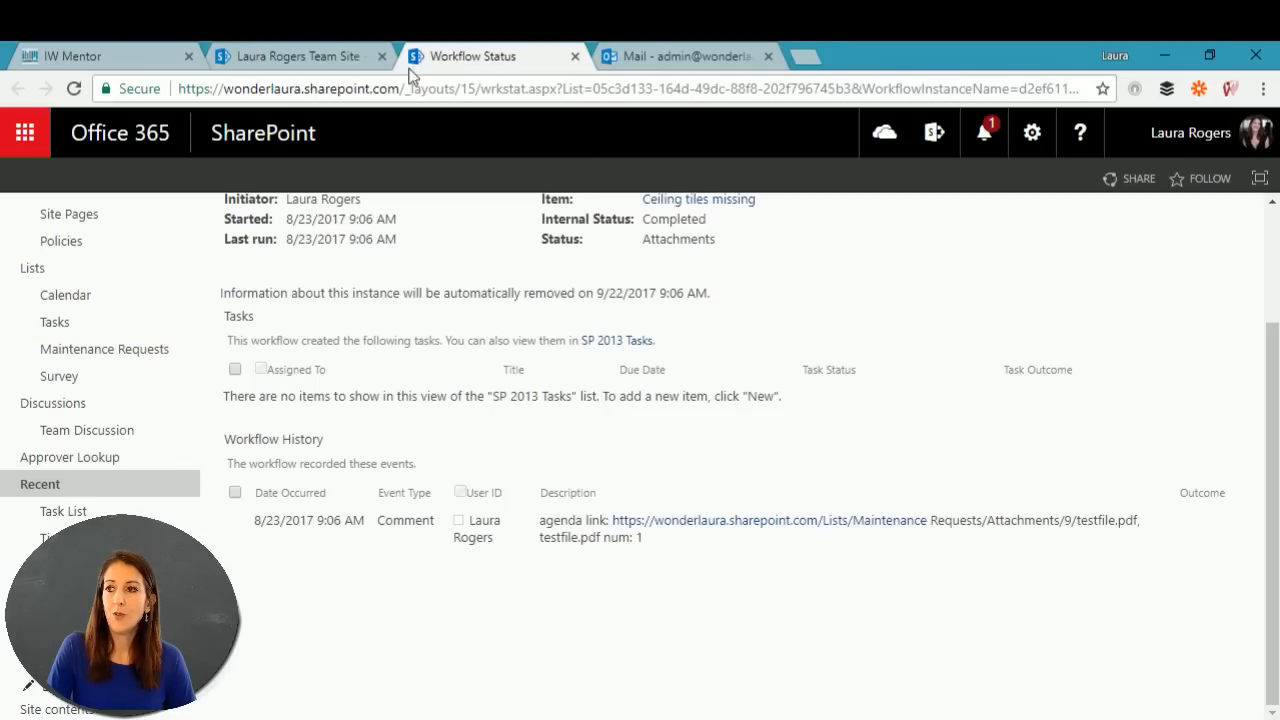
Step: Return to the list, add validation.PNG as another attachment to the "Ceiling tiles missing" request, and save the item
{"action": "left_click", "coordinate": [280, 62]}
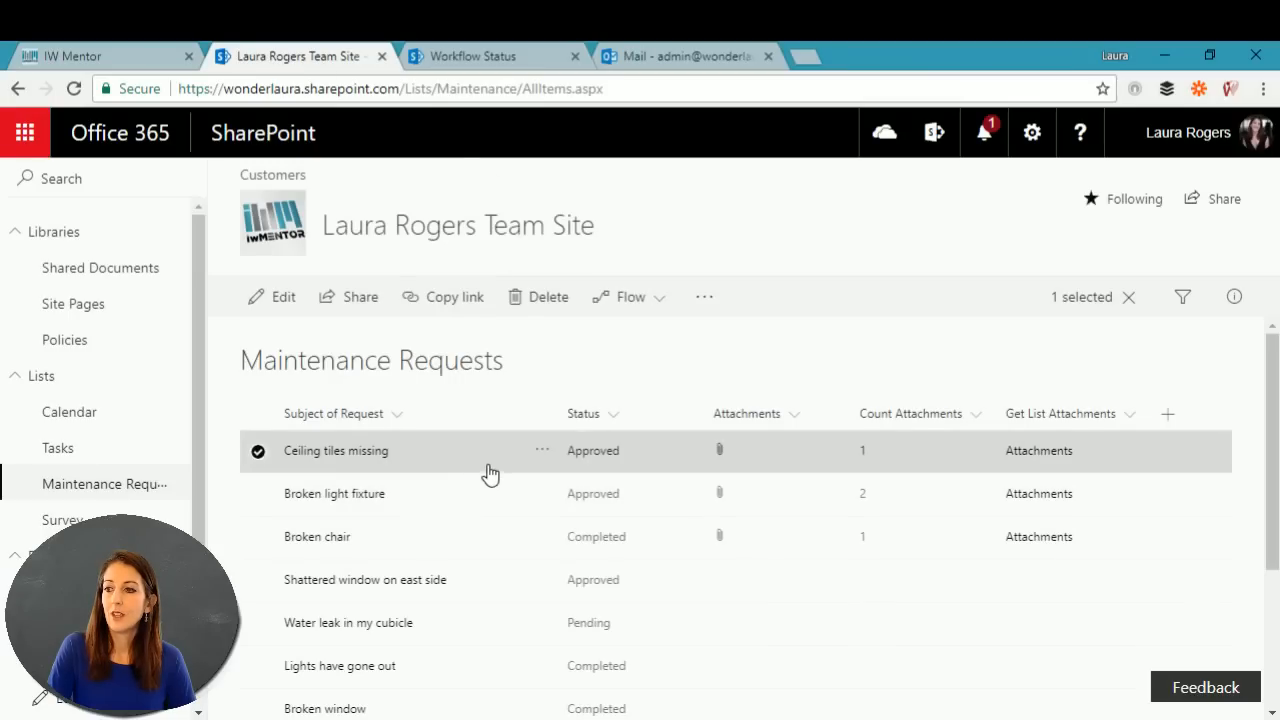
{"action": "left_click", "coordinate": [546, 452]}
{"action": "left_click", "coordinate": [580, 405]}
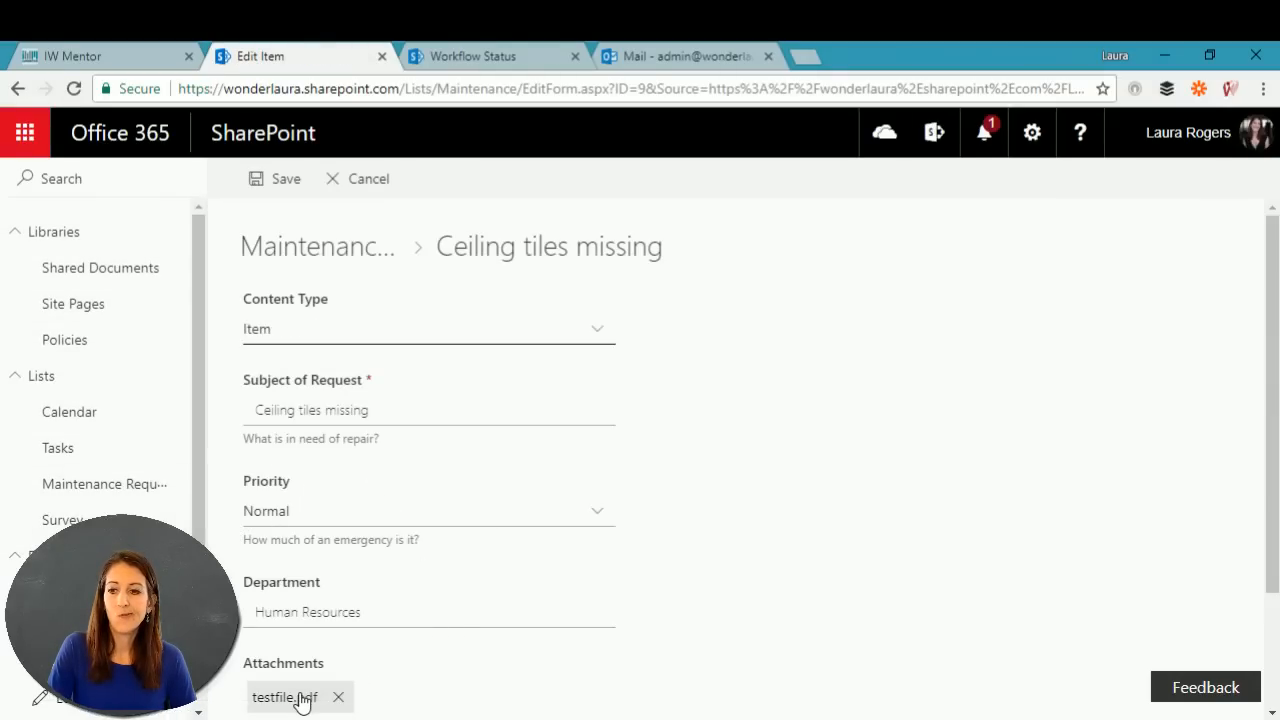
{"action": "scroll", "coordinate": [295, 600], "scroll_direction": "down", "scroll_amount": 2}
{"action": "left_click", "coordinate": [291, 580]}
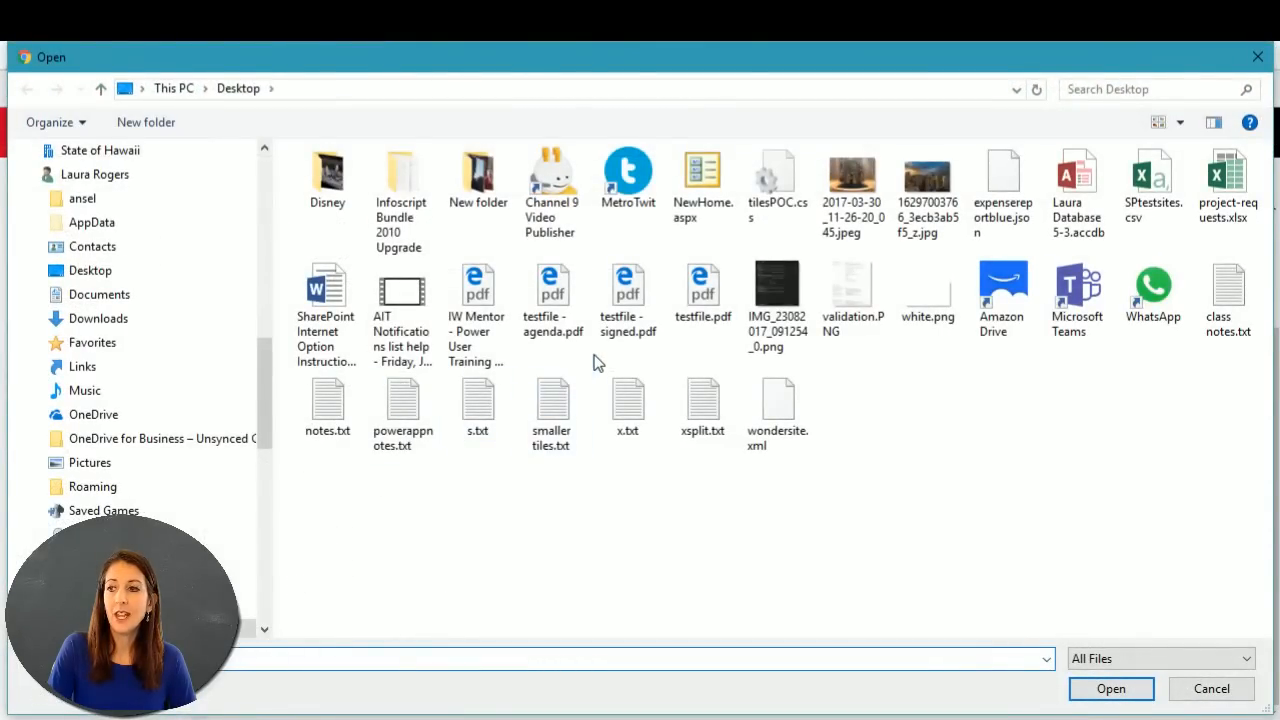
{"action": "left_click", "coordinate": [866, 284]}
{"action": "left_click", "coordinate": [1109, 686]}
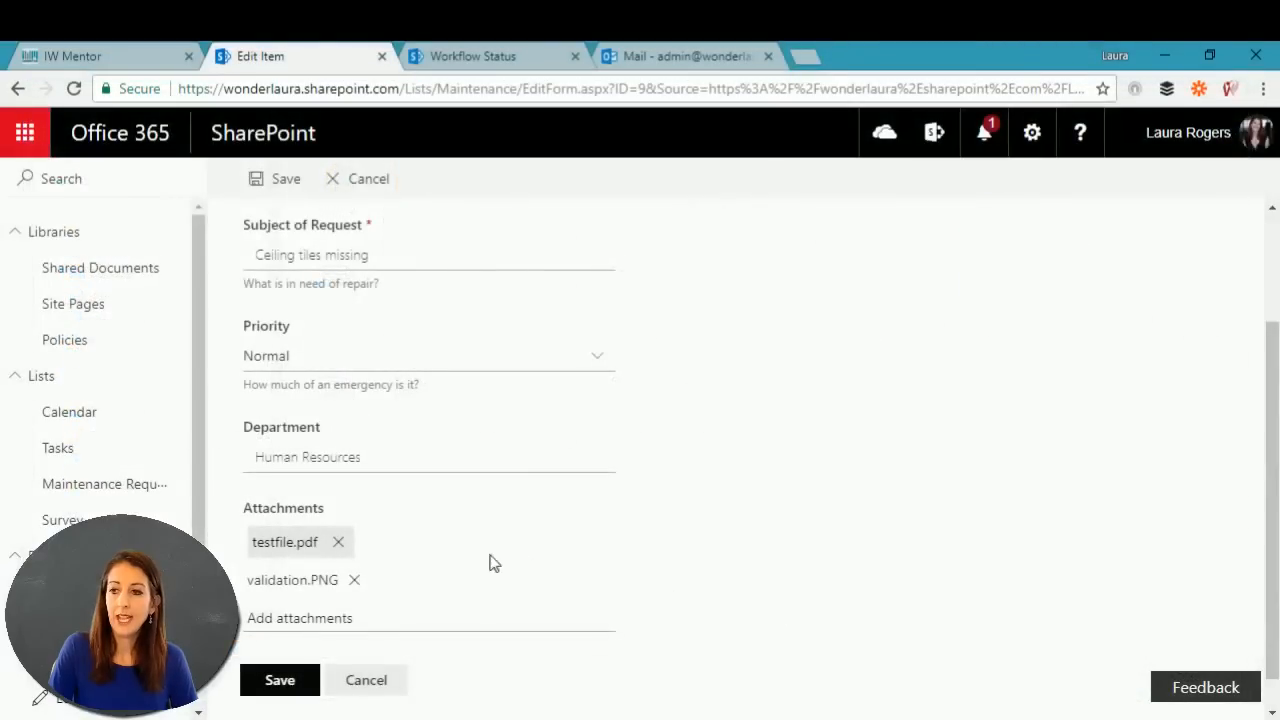
{"action": "left_click", "coordinate": [279, 682]}
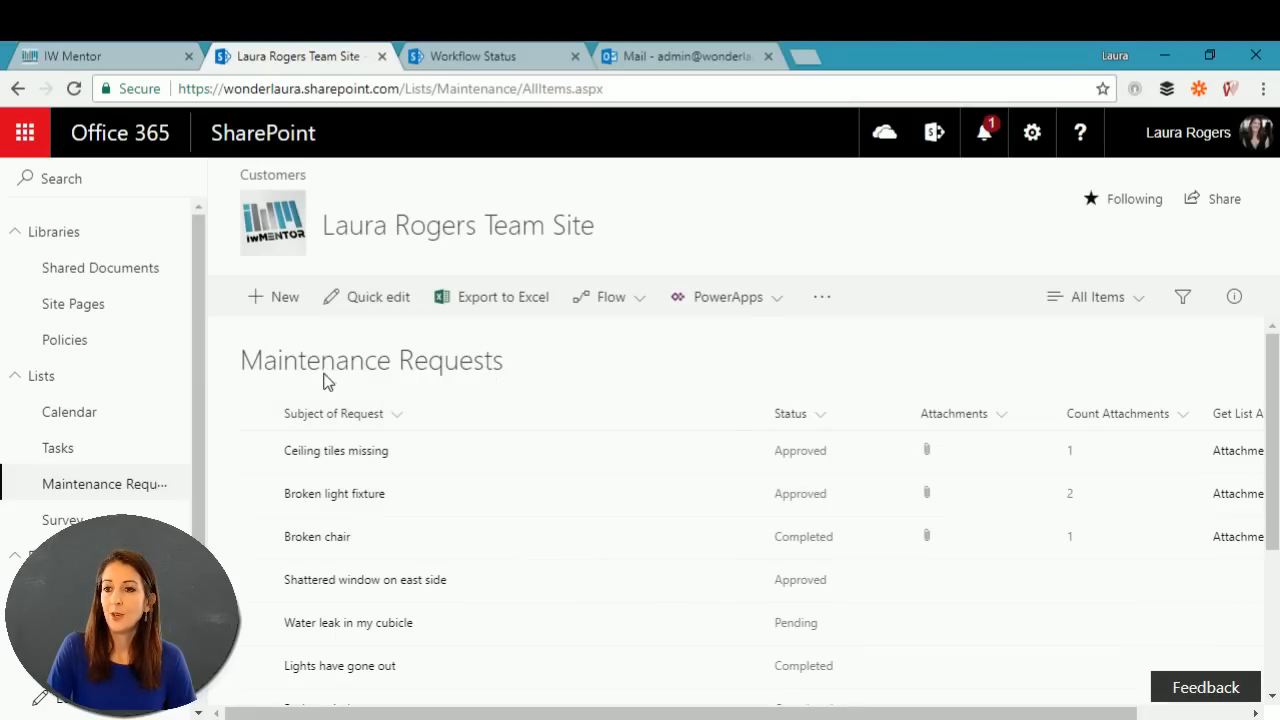
Step: Refresh the list and examine the newest Get List Attachments workflow history for "Ceiling tiles missing"
{"action": "left_click", "coordinate": [93, 486]}
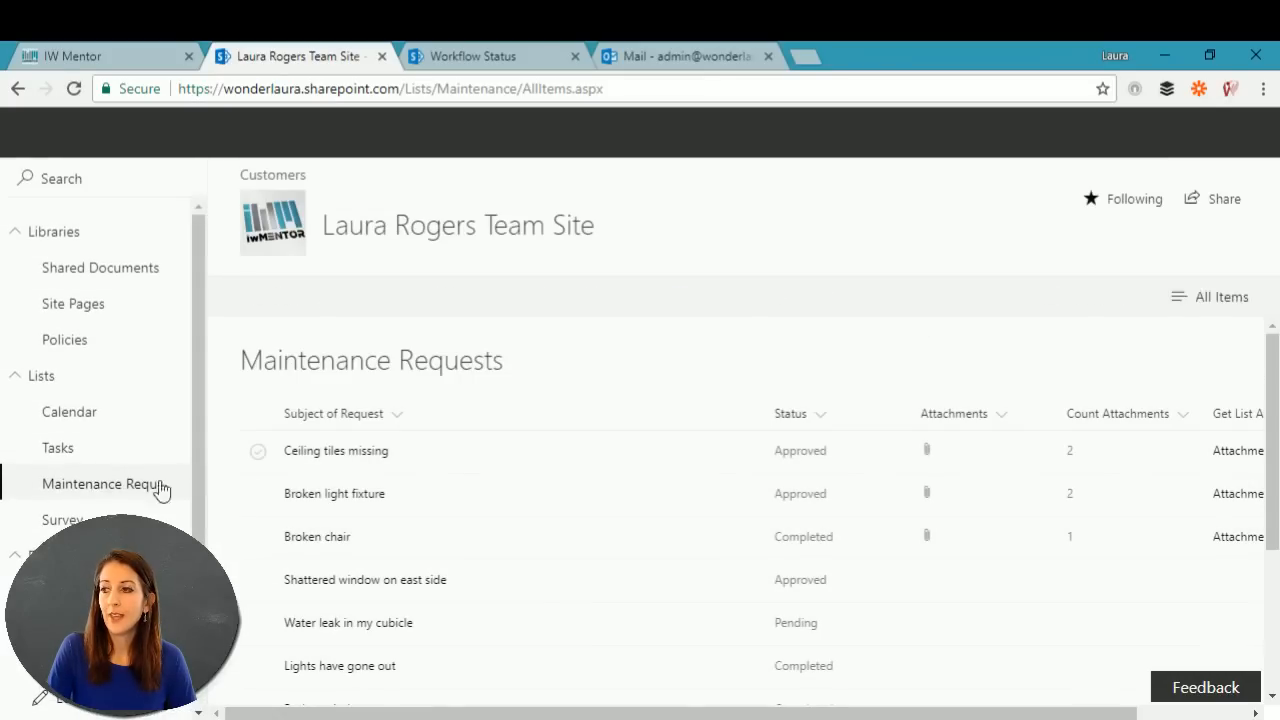
{"action": "left_click", "coordinate": [1230, 452]}
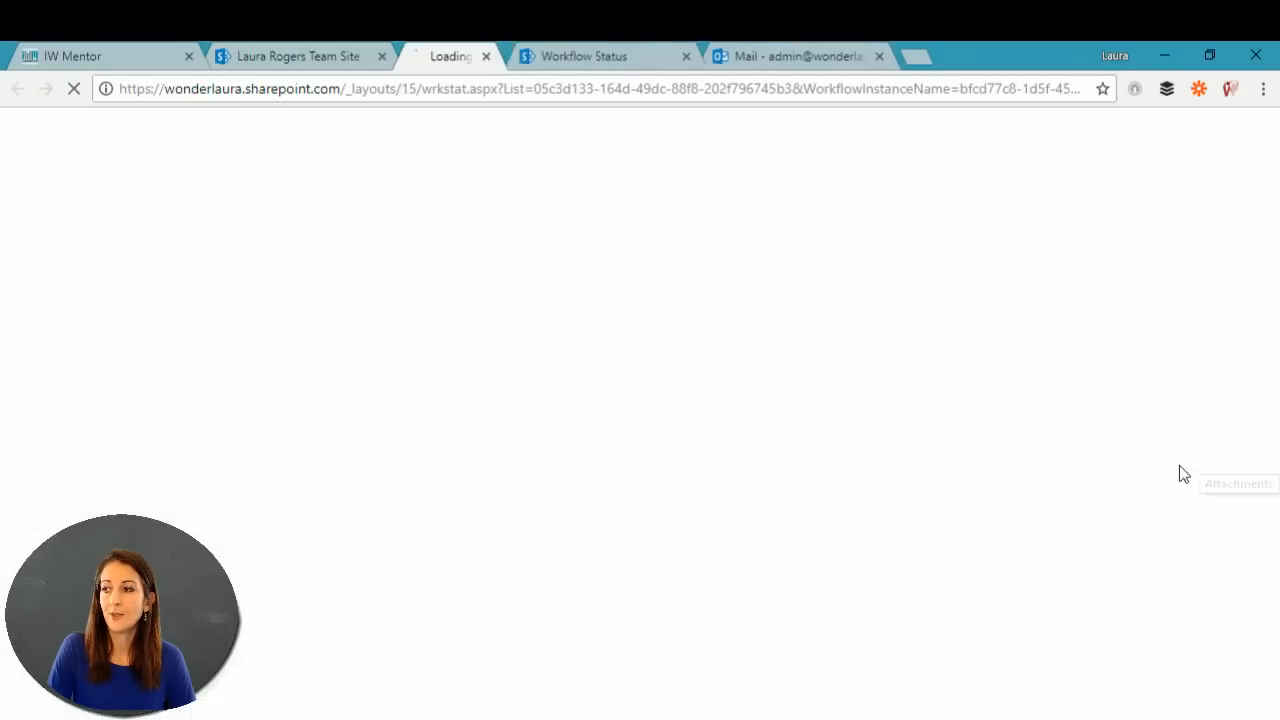
{"action": "scroll", "coordinate": [617, 609], "scroll_direction": "down", "scroll_amount": 2}
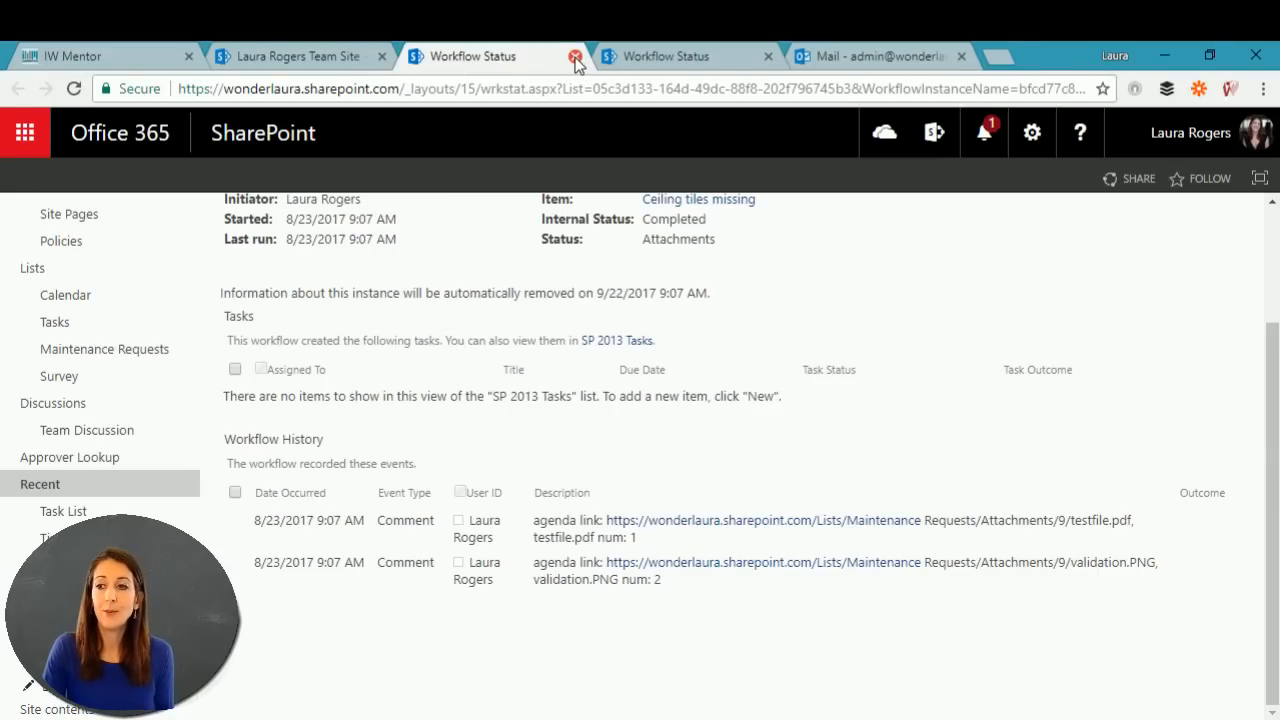
Step: Switch to the Outlook inbox and read the two "json -1" emails sent by the workflow
{"action": "left_click", "coordinate": [812, 56]}
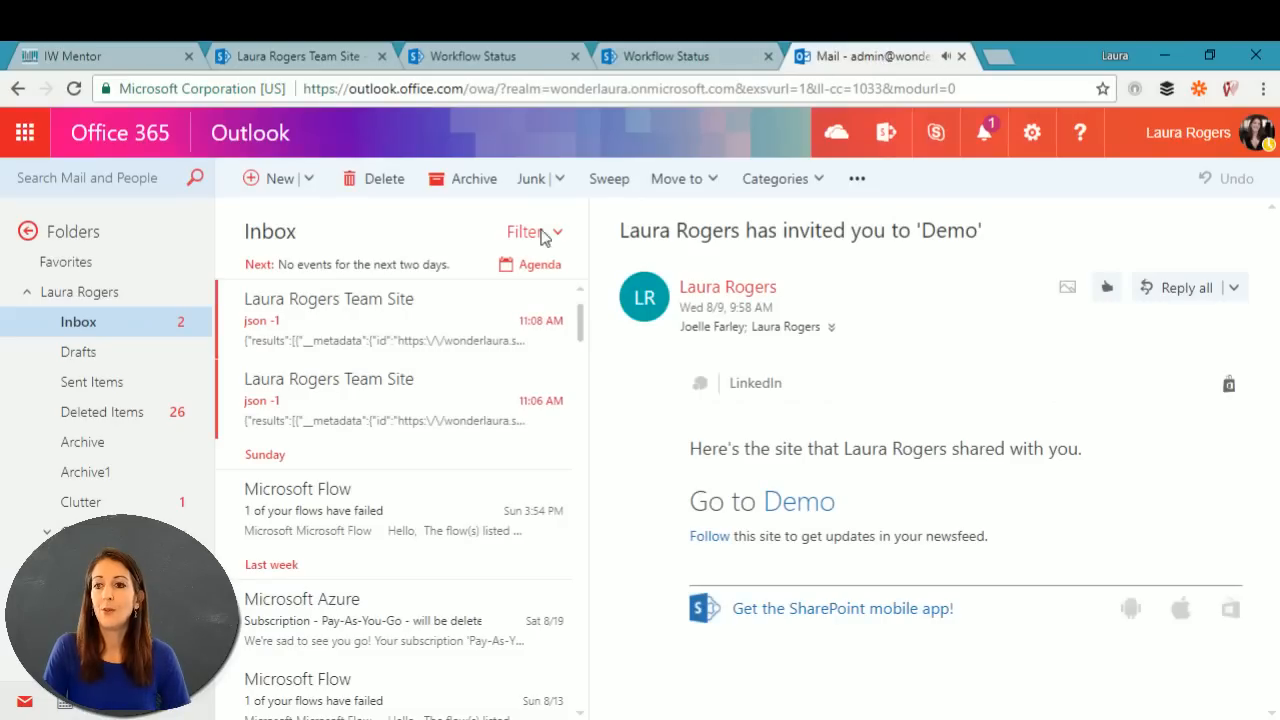
{"action": "left_click", "coordinate": [310, 426]}
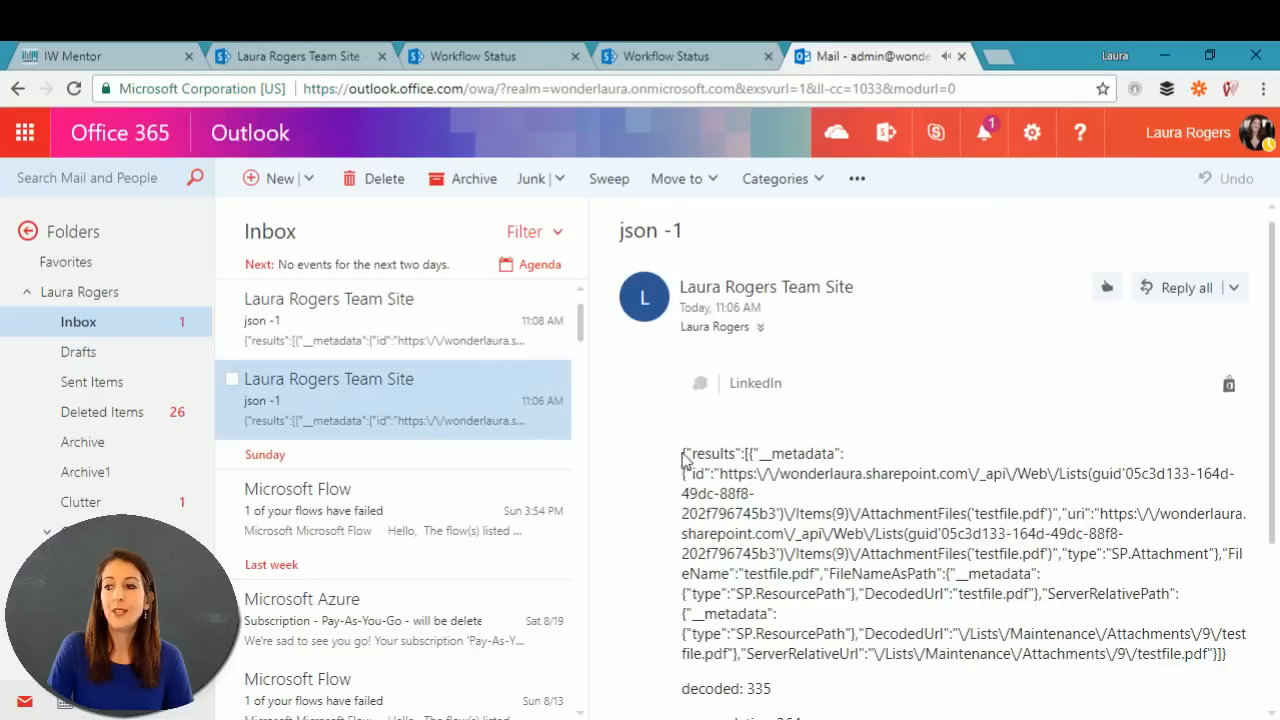
{"action": "scroll", "coordinate": [700, 520], "scroll_direction": "down", "scroll_amount": 3}
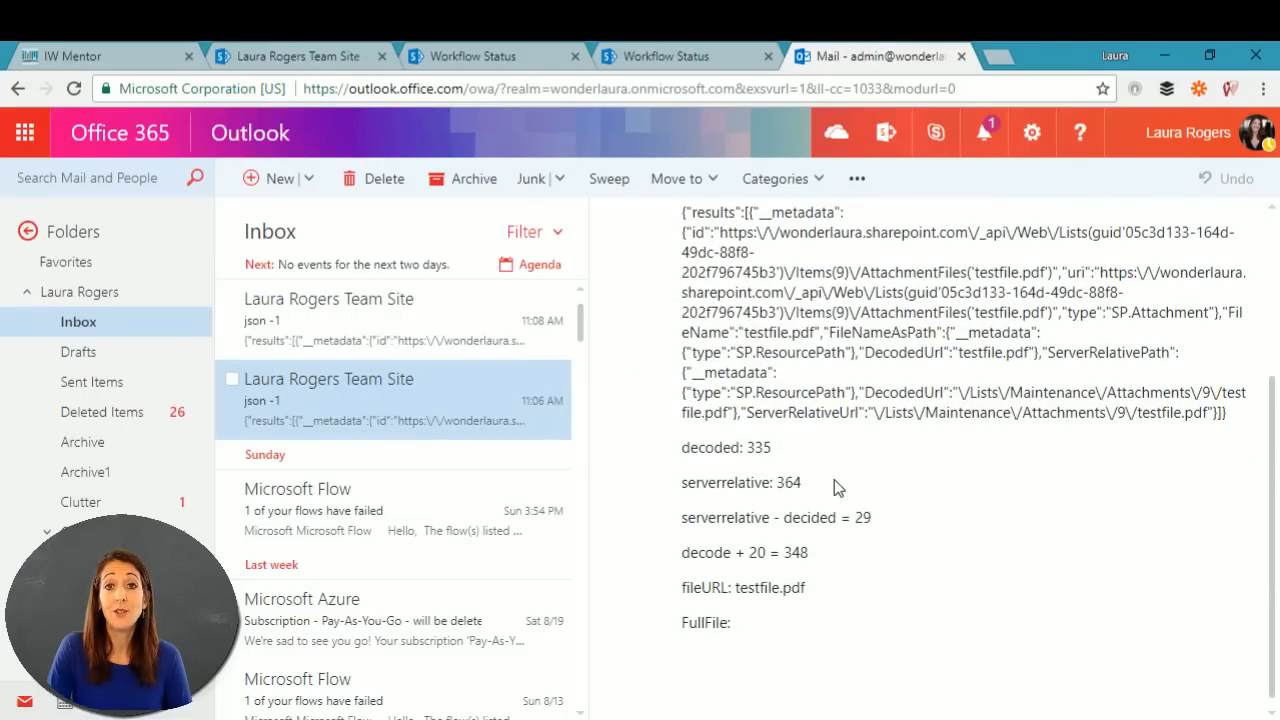
{"action": "scroll", "coordinate": [834, 479], "scroll_direction": "up", "scroll_amount": 3}
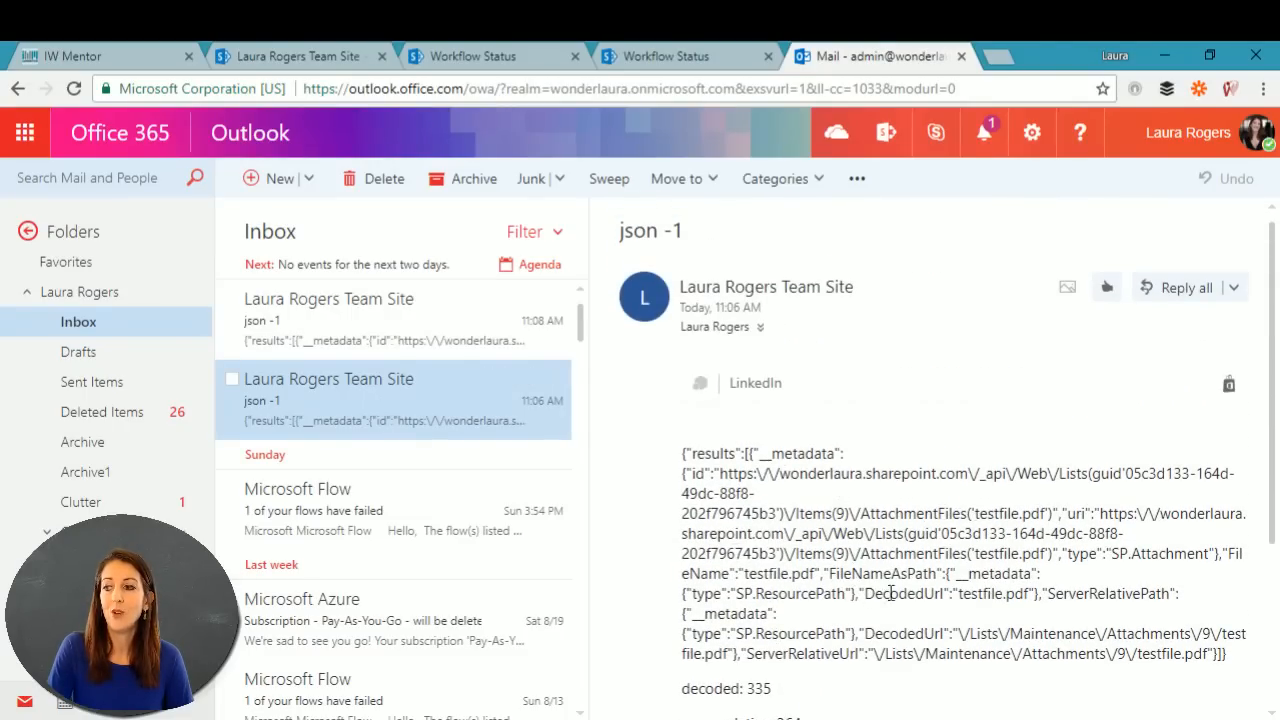
{"action": "left_click", "coordinate": [349, 323]}
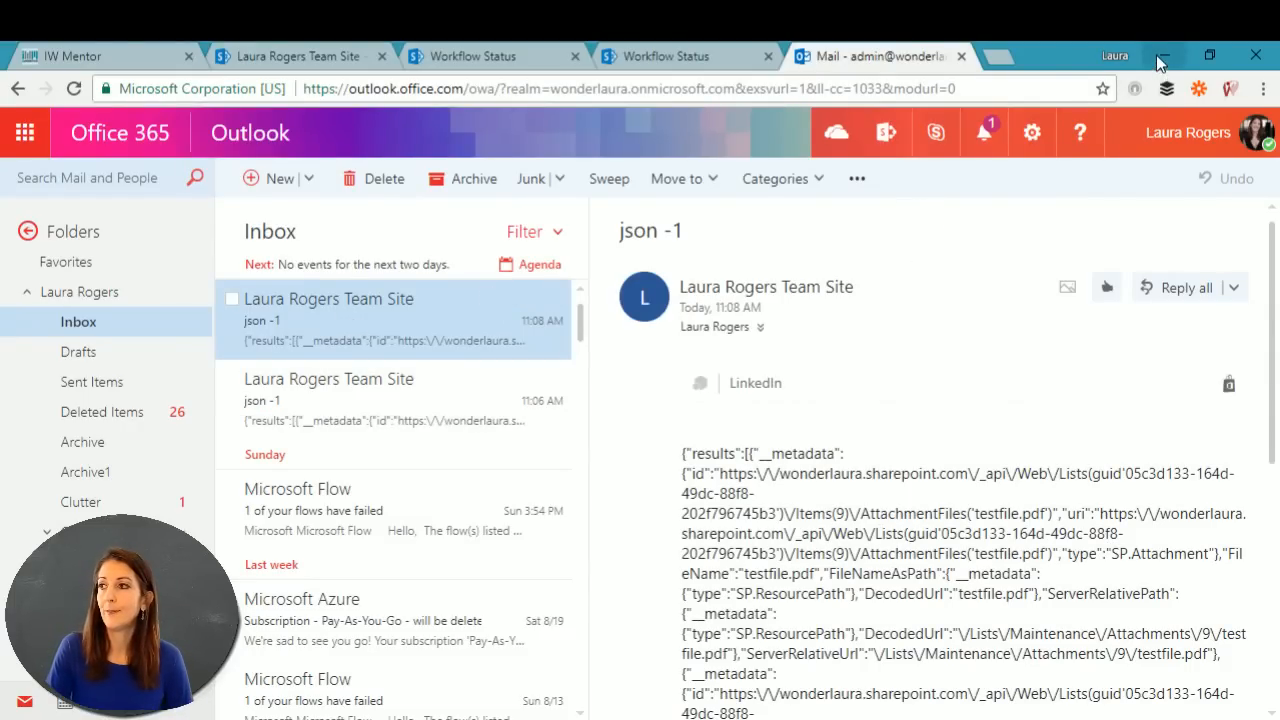
Step: Return to the Maintenance Requests list, and switch to SharePoint Designer at the start of the Get List Attachments workflow
{"action": "left_click", "coordinate": [682, 56]}
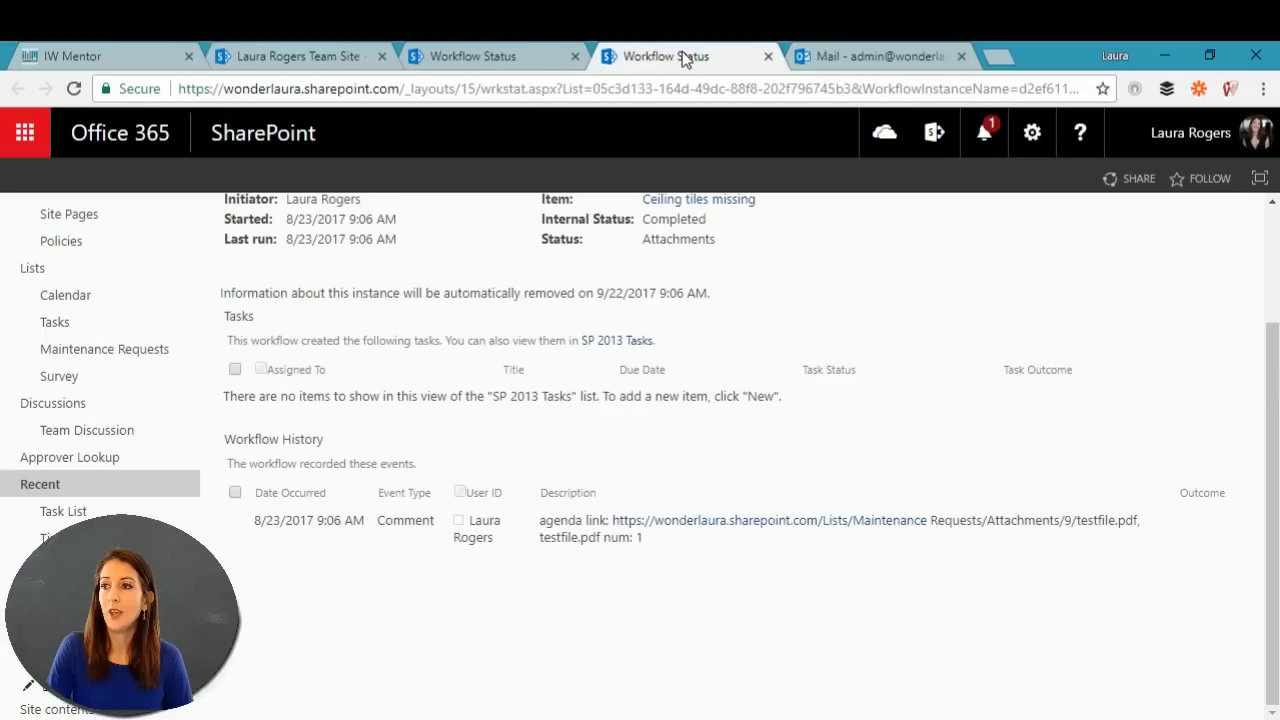
{"action": "left_click", "coordinate": [108, 352]}
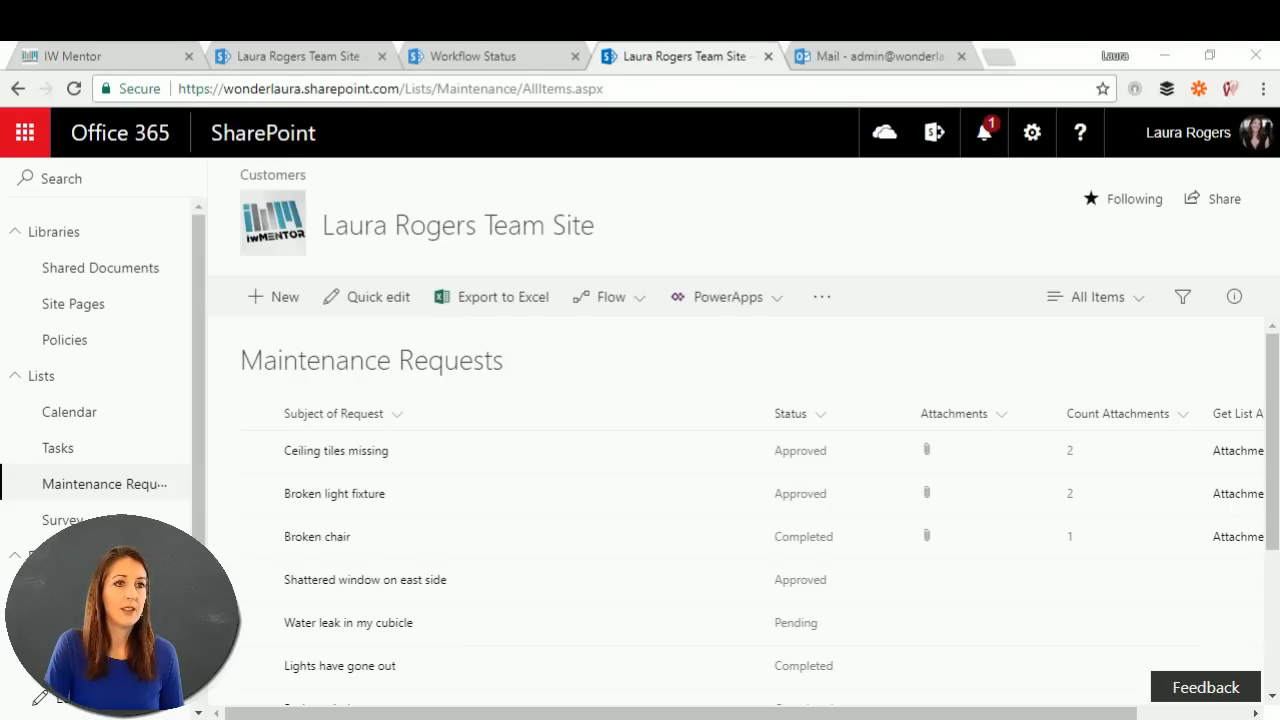
{"action": "left_click_drag", "start_coordinate": [0, 108], "coordinate": [488, 76]}
{"action": "left_click", "coordinate": [968, 78]}
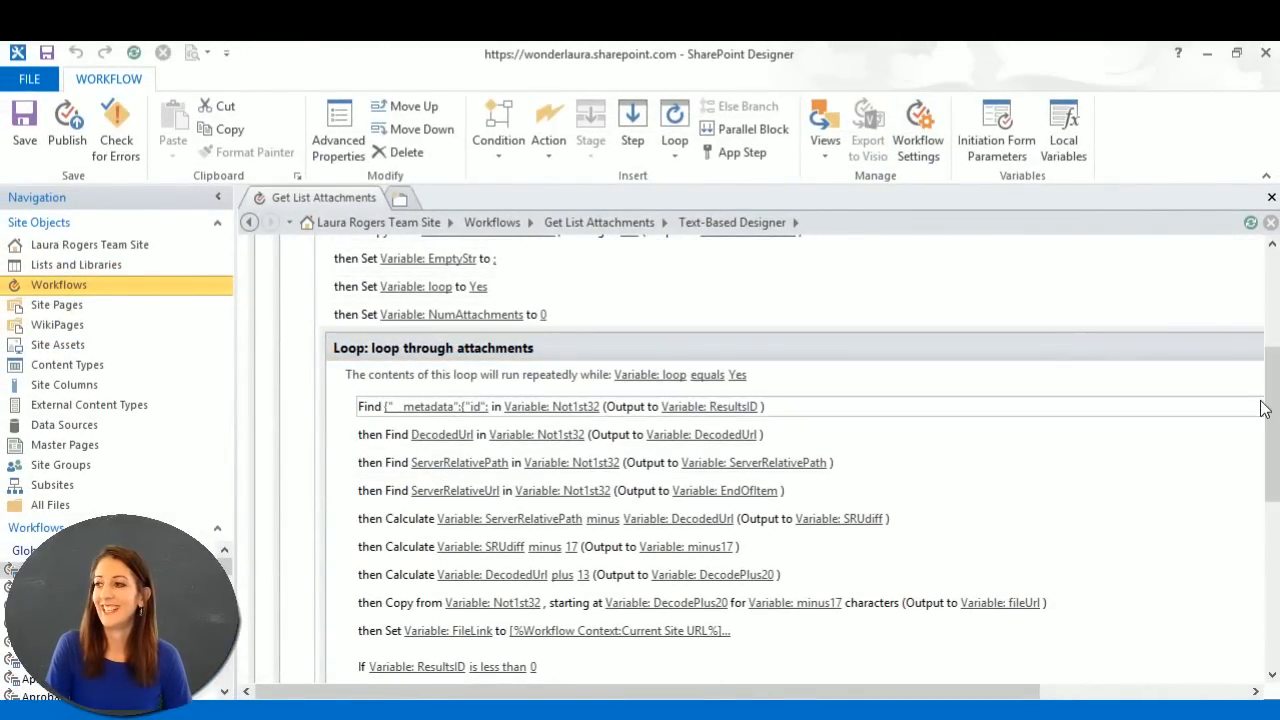
{"action": "left_click_drag", "start_coordinate": [1263, 408], "coordinate": [1248, 288]}
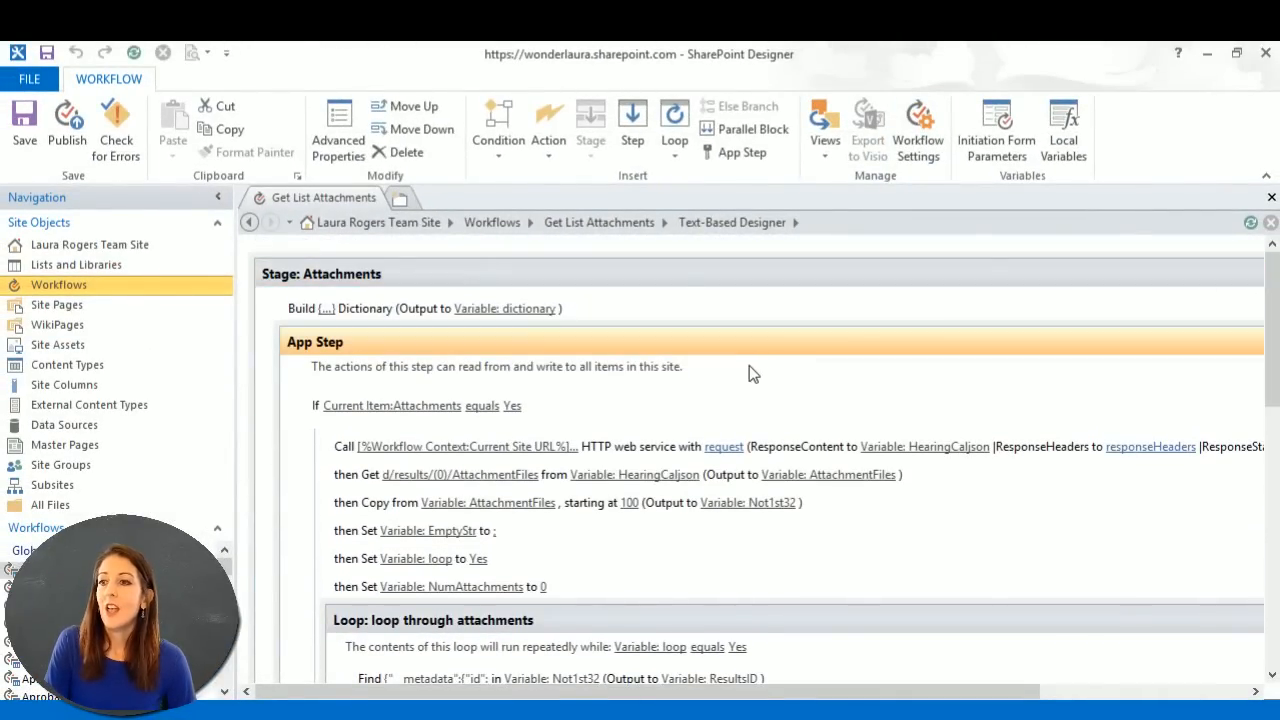
Step: Inspect the Build Dictionary action and the definition of its Accept entry, leaving both without changes
{"action": "left_click", "coordinate": [387, 314]}
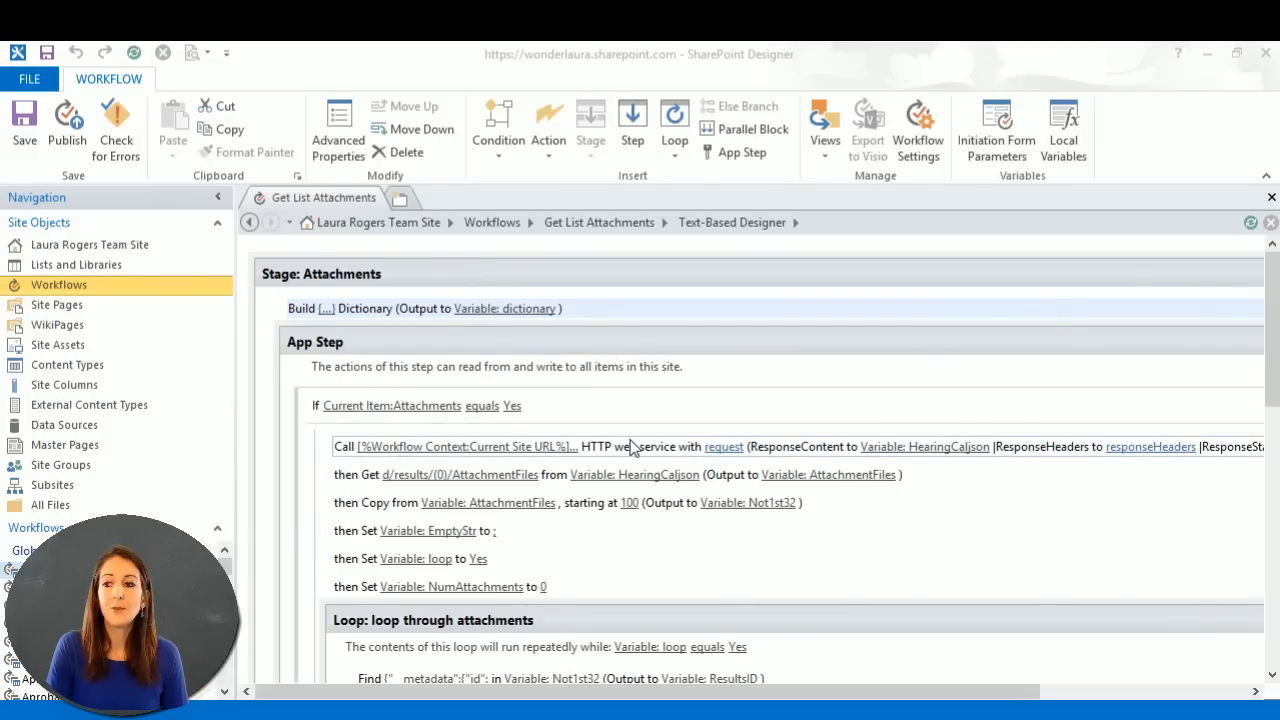
{"action": "left_click", "coordinate": [326, 309]}
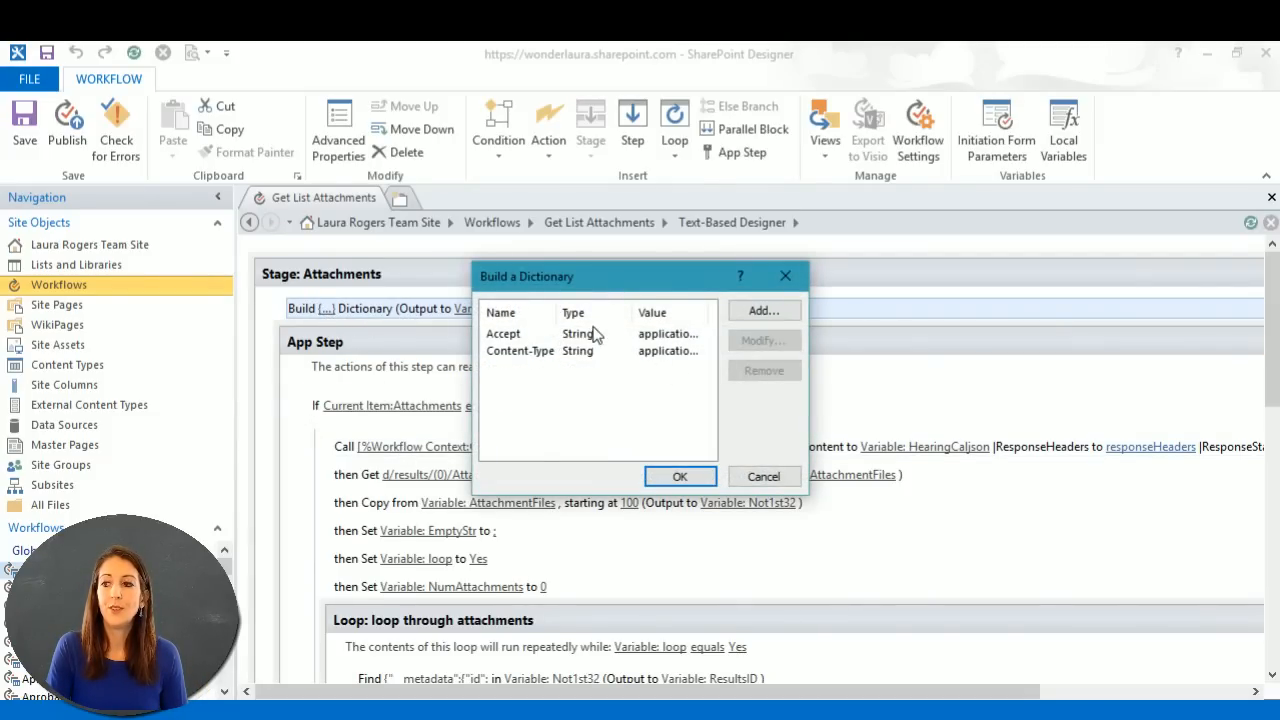
{"action": "left_click_drag", "start_coordinate": [634, 314], "coordinate": [607, 314]}
{"action": "left_click_drag", "start_coordinate": [685, 313], "coordinate": [716, 317]}
{"action": "left_click_drag", "start_coordinate": [688, 454], "coordinate": [692, 451]}
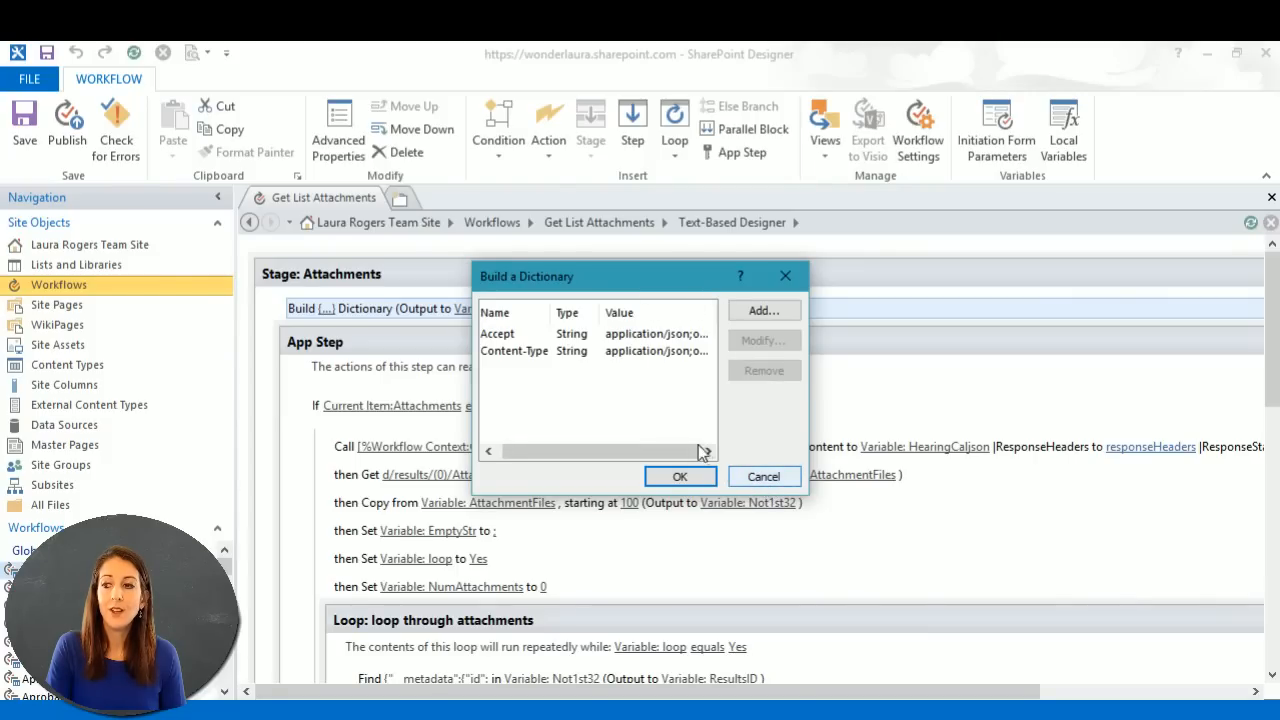
{"action": "left_click", "coordinate": [660, 334]}
{"action": "left_click", "coordinate": [763, 341]}
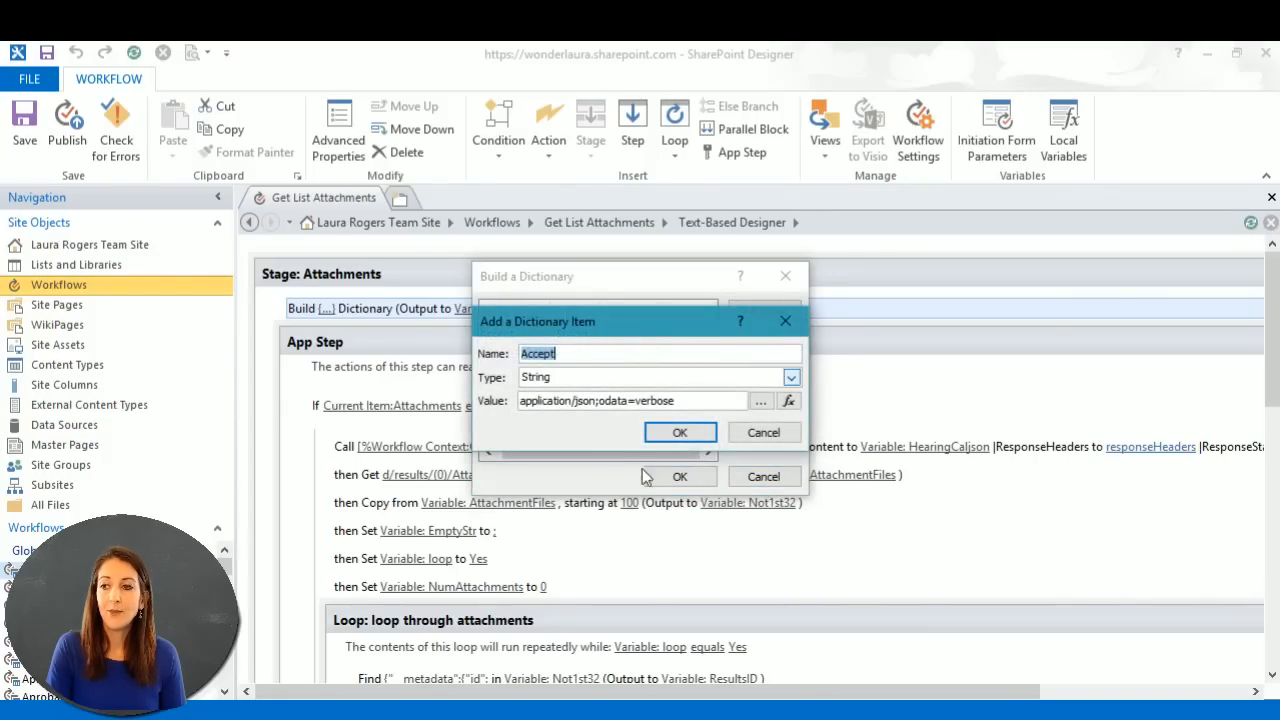
{"action": "left_click", "coordinate": [754, 434]}
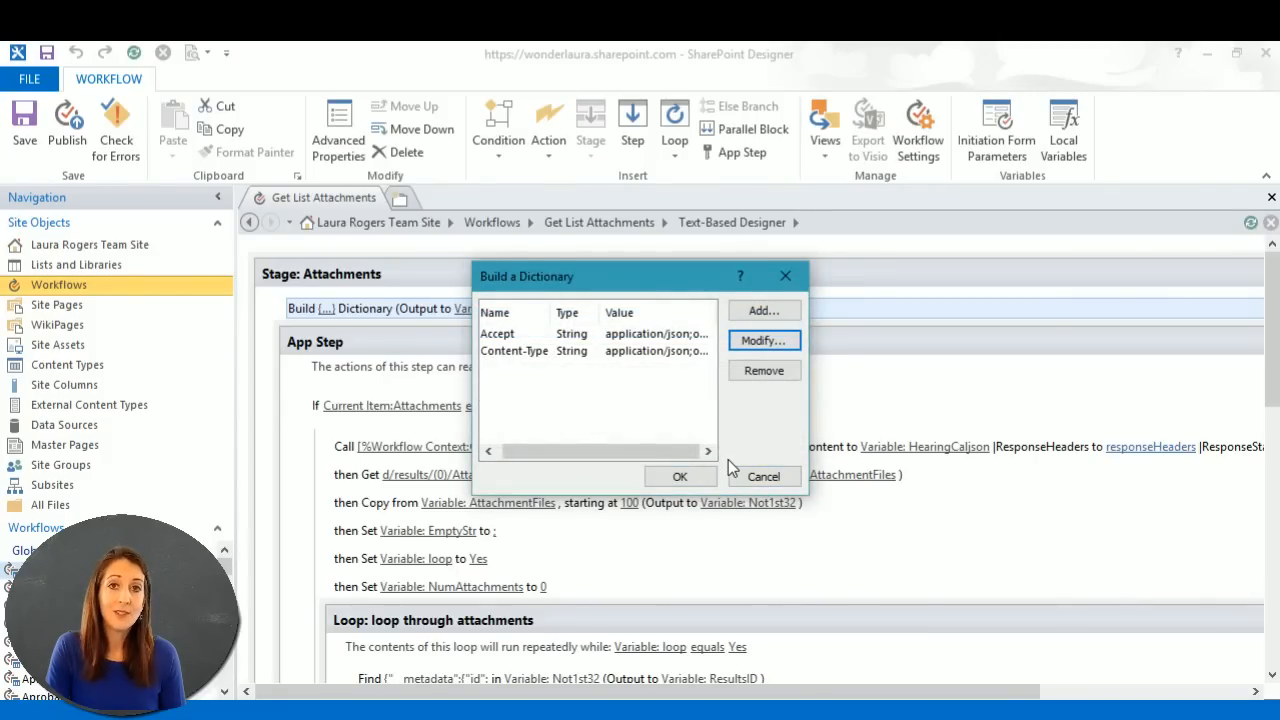
{"action": "left_click", "coordinate": [764, 477]}
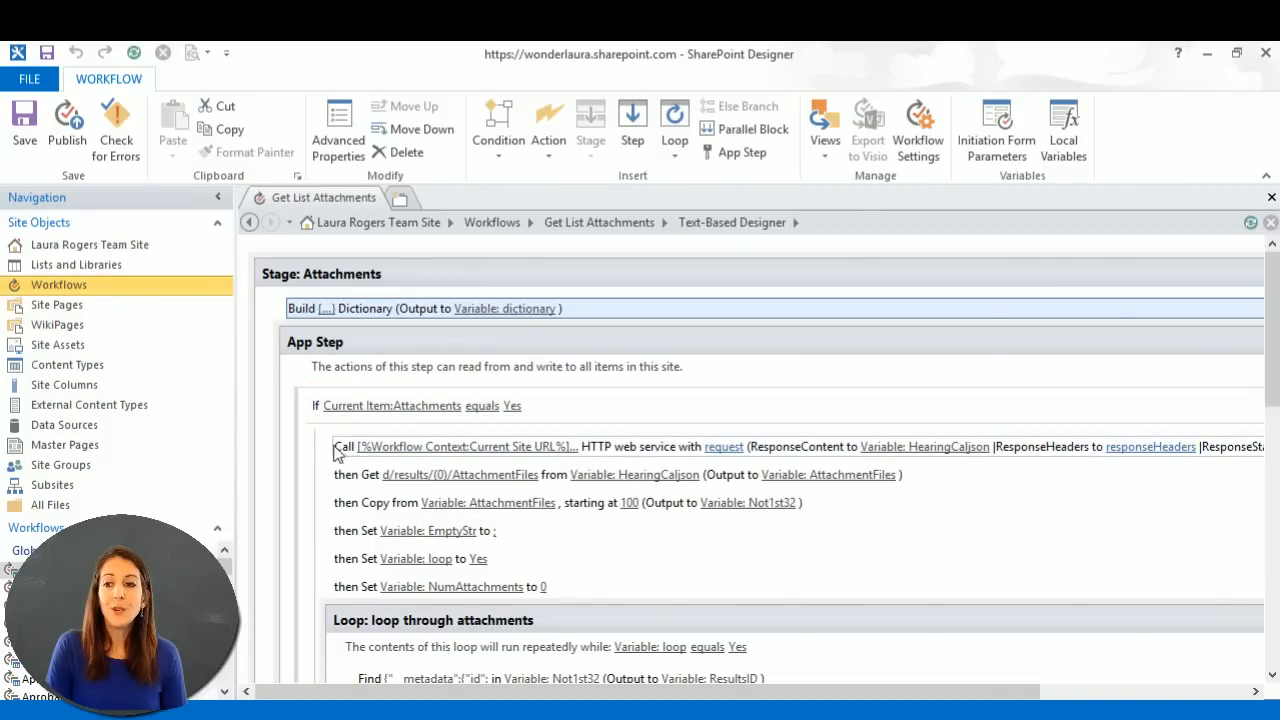
Step: Inspect the If condition's Current Item:Attachments lookup and its comparison value options, leaving both without changes
{"action": "left_click", "coordinate": [362, 412]}
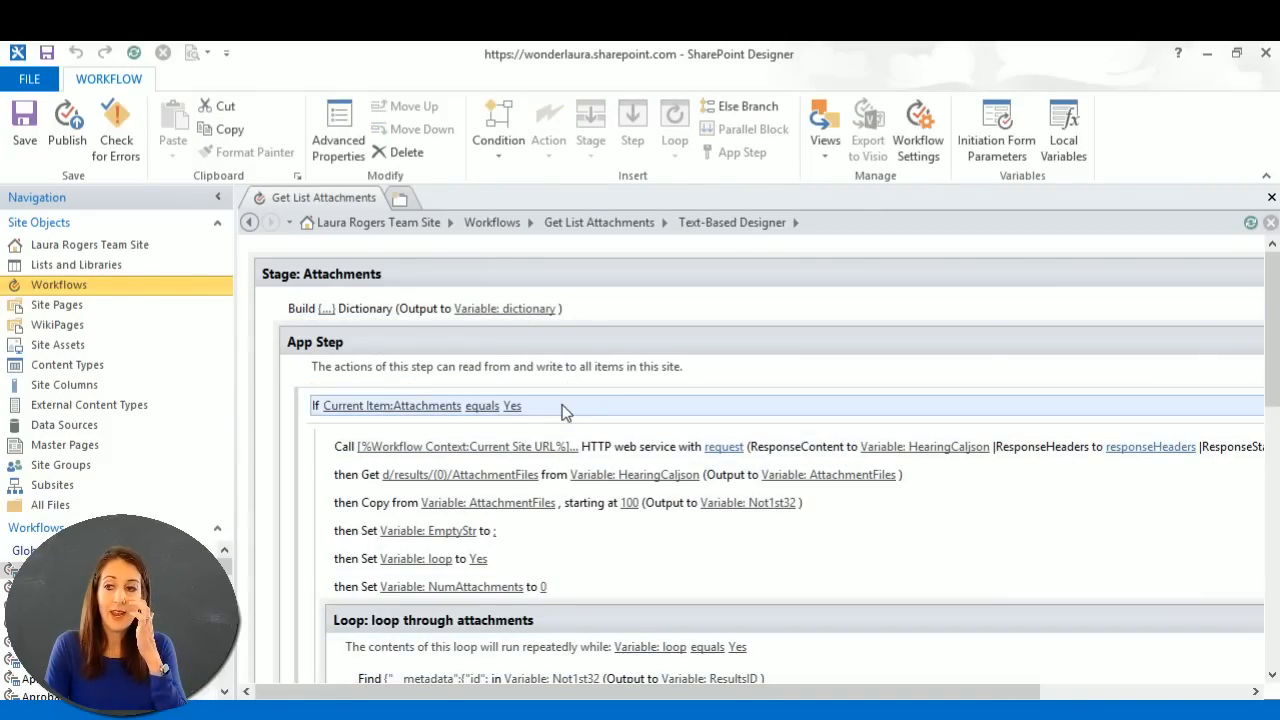
{"action": "left_click", "coordinate": [418, 407]}
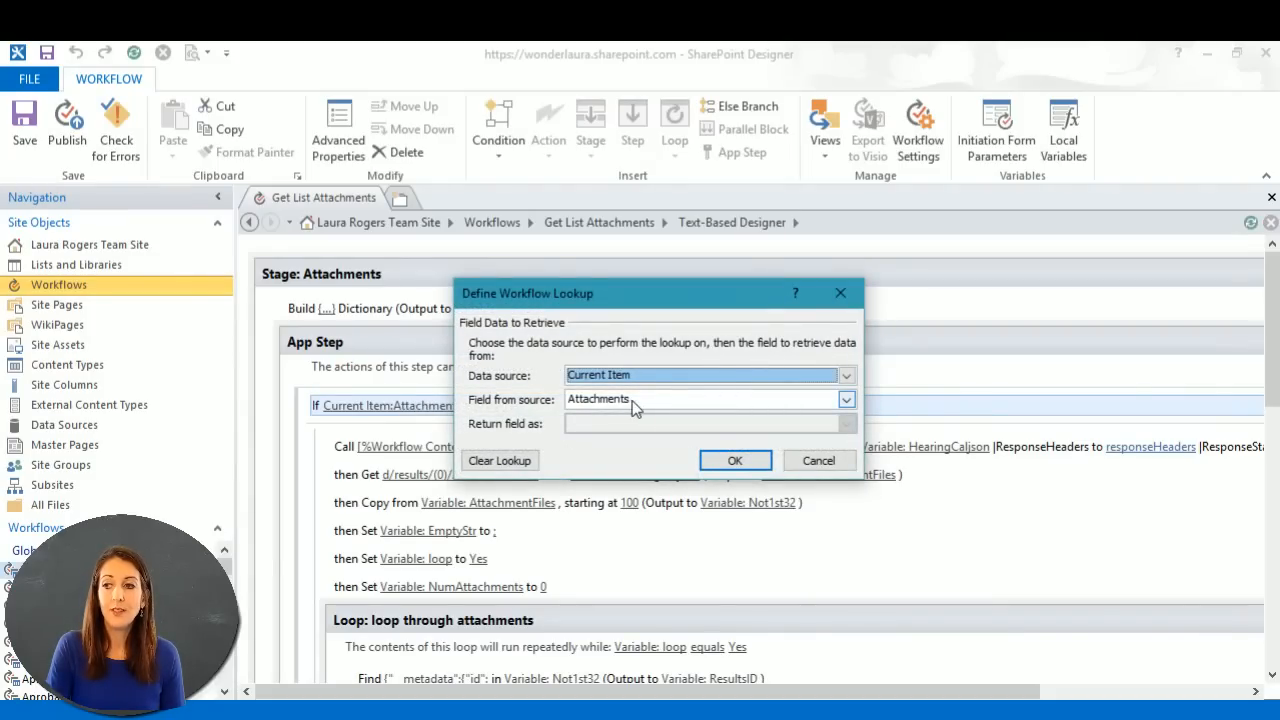
{"action": "left_click", "coordinate": [816, 461]}
{"action": "left_click", "coordinate": [503, 410]}
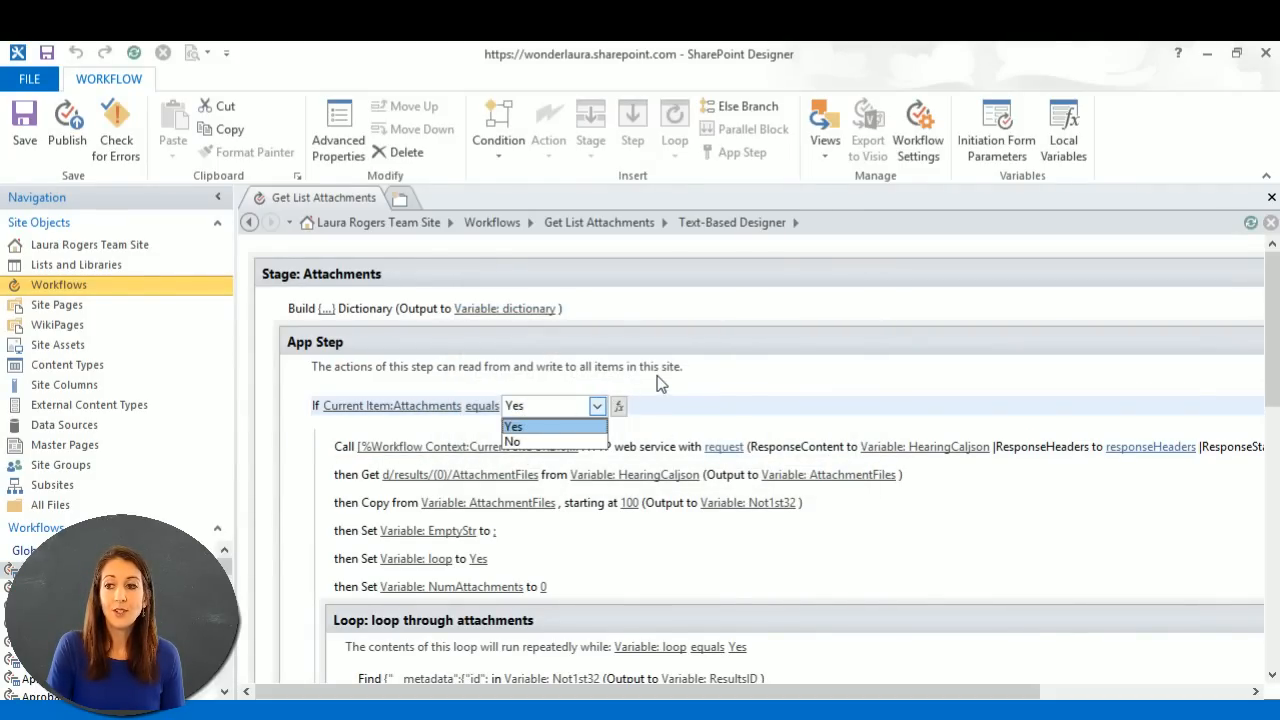
{"action": "left_click", "coordinate": [687, 368]}
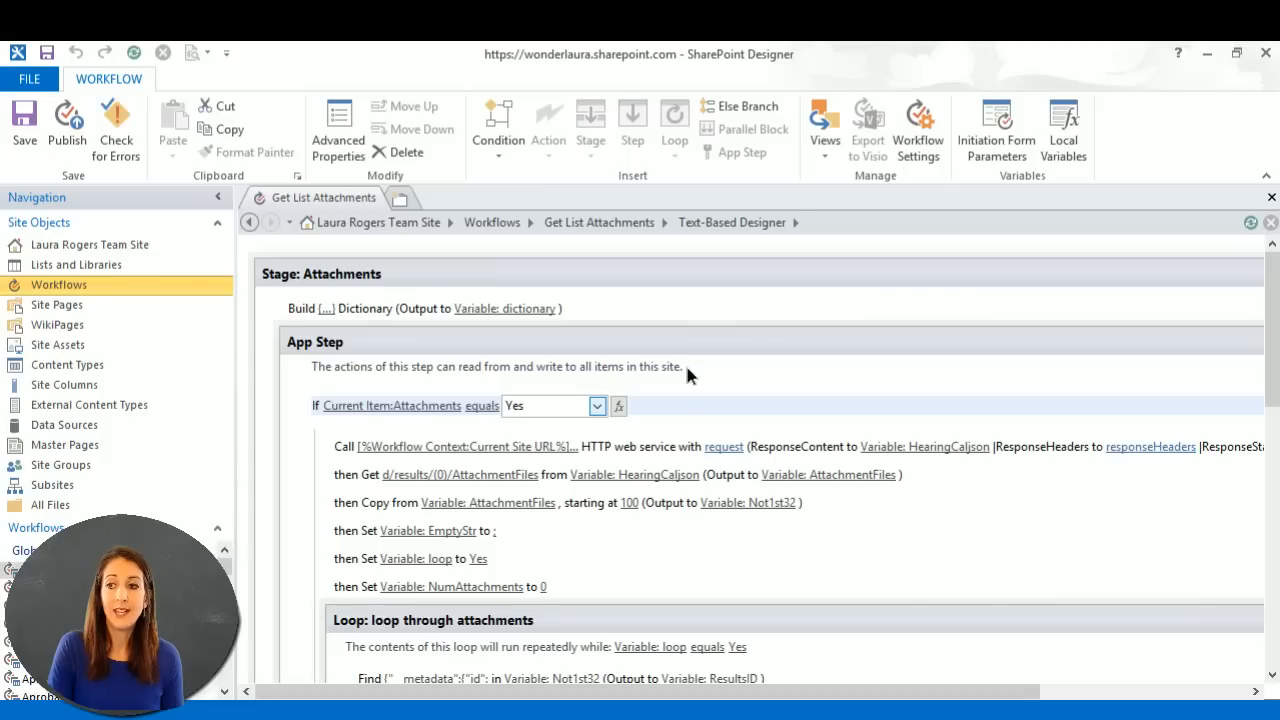
{"action": "left_click", "coordinate": [687, 367]}
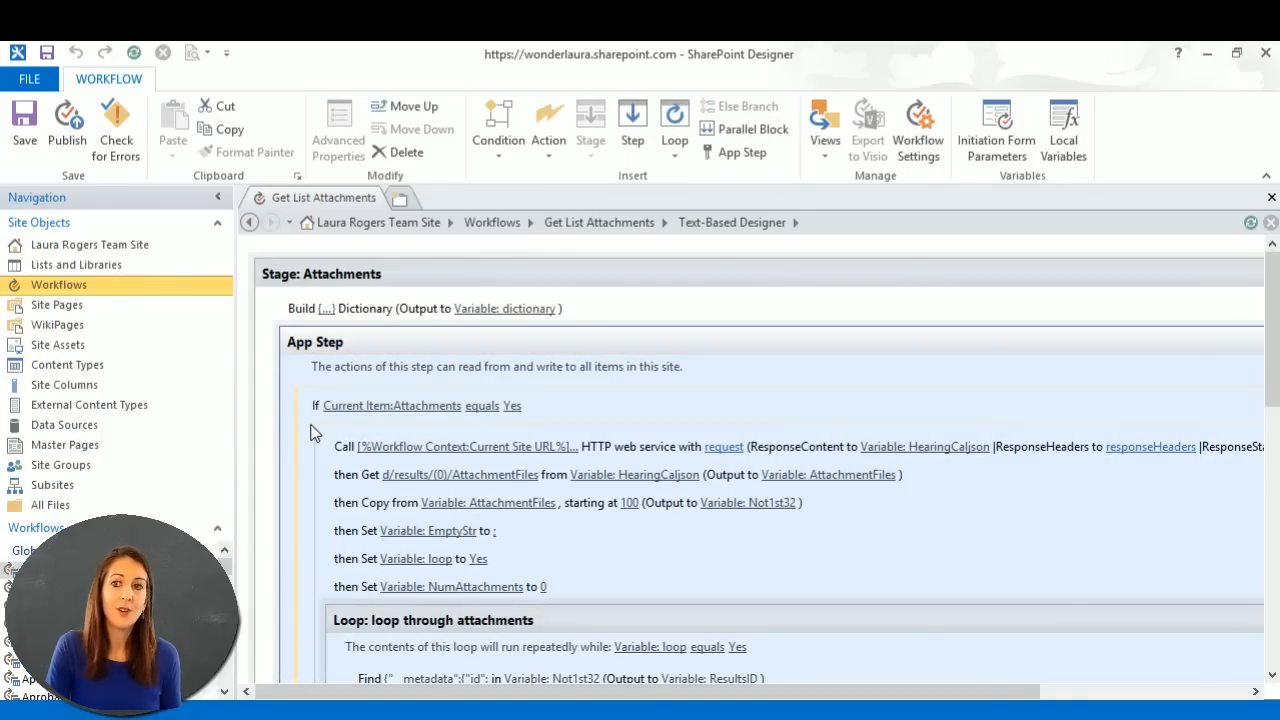
Step: Examine the full web service URL of the Call HTTP Web Service action in the String Builder, and close it without changes
{"action": "left_click", "coordinate": [686, 449]}
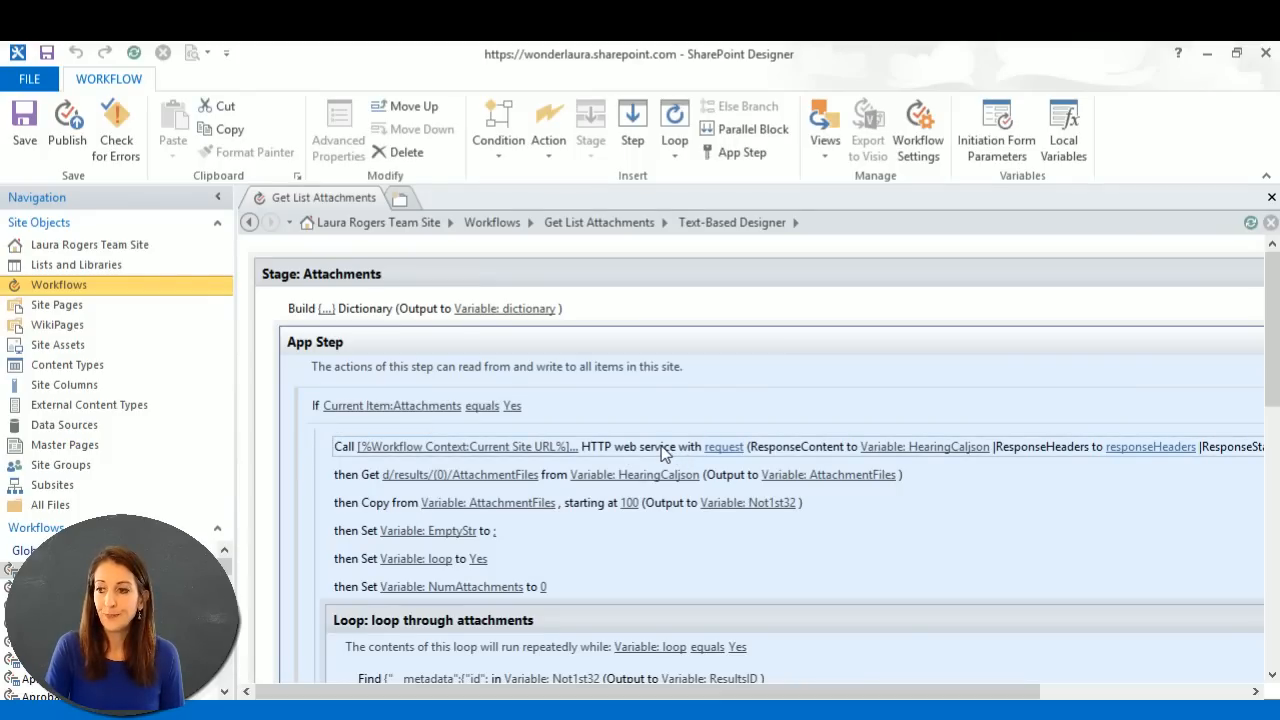
{"action": "left_click", "coordinate": [548, 450]}
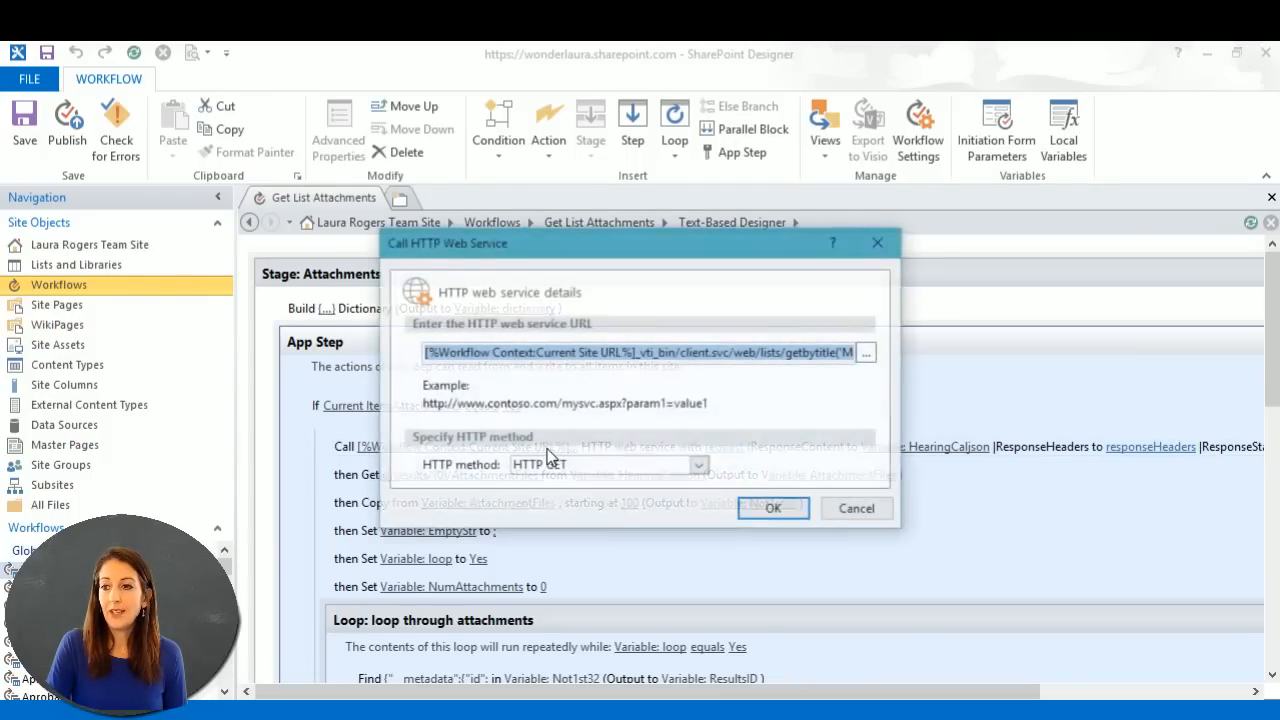
{"action": "left_click", "coordinate": [868, 353]}
{"action": "left_click_drag", "start_coordinate": [604, 181], "coordinate": [562, 212]}
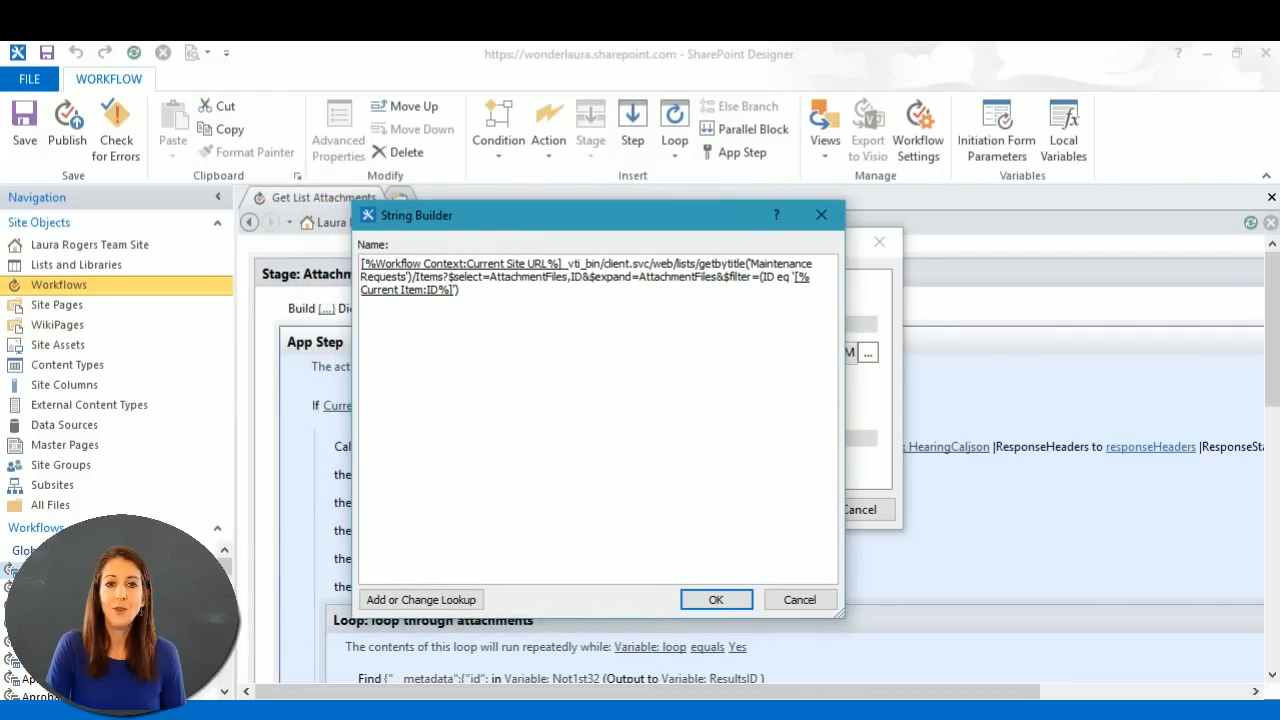
{"action": "key", "text": "super+plus"}
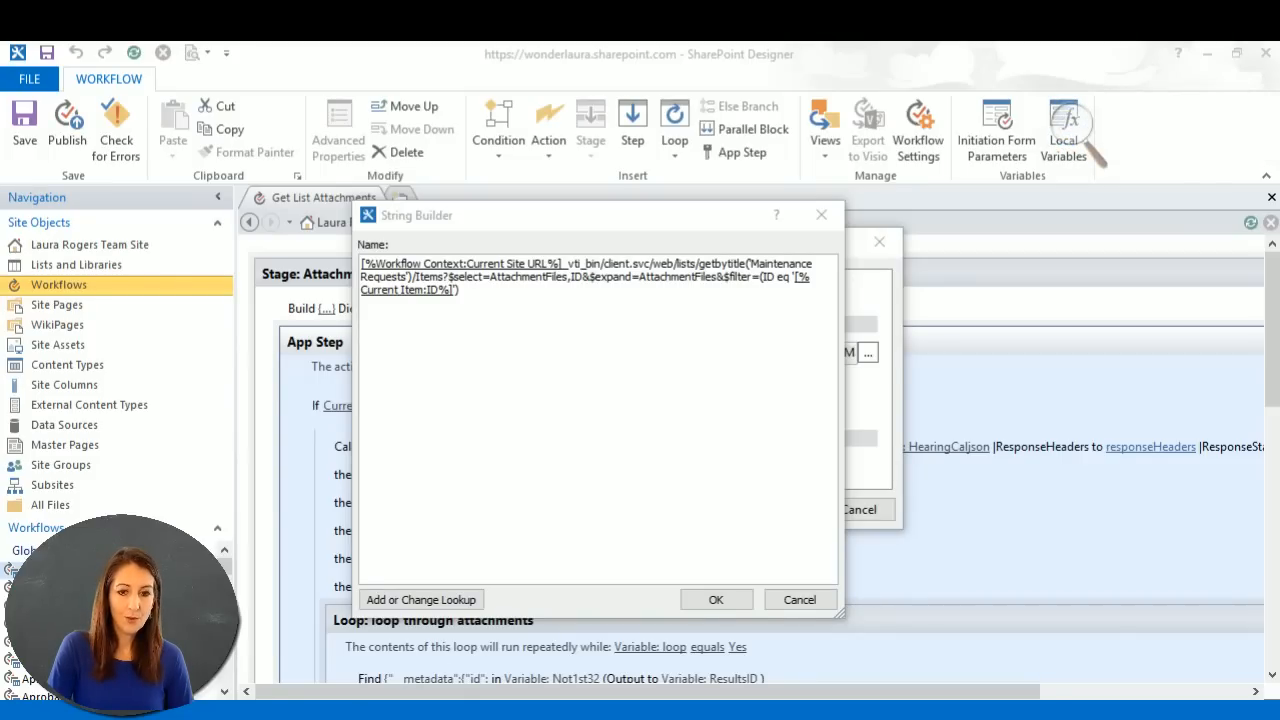
{"action": "left_click", "coordinate": [1075, 132]}
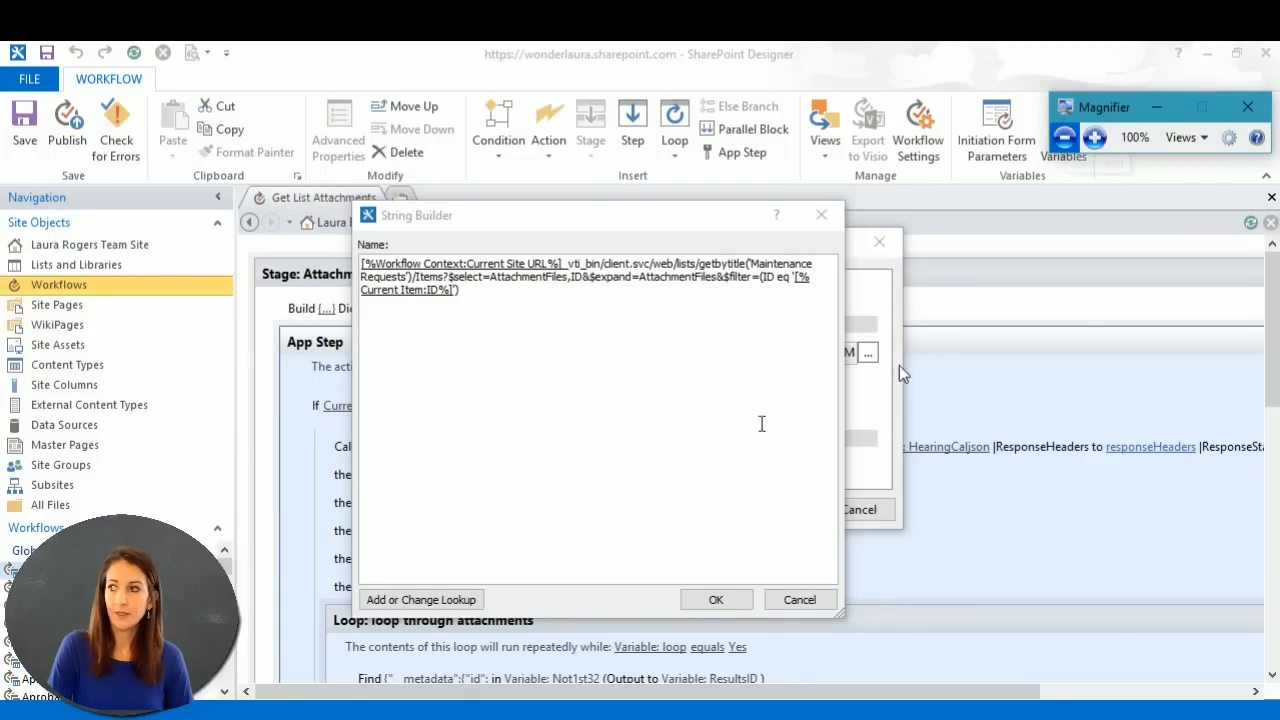
{"action": "left_click", "coordinate": [1094, 137]}
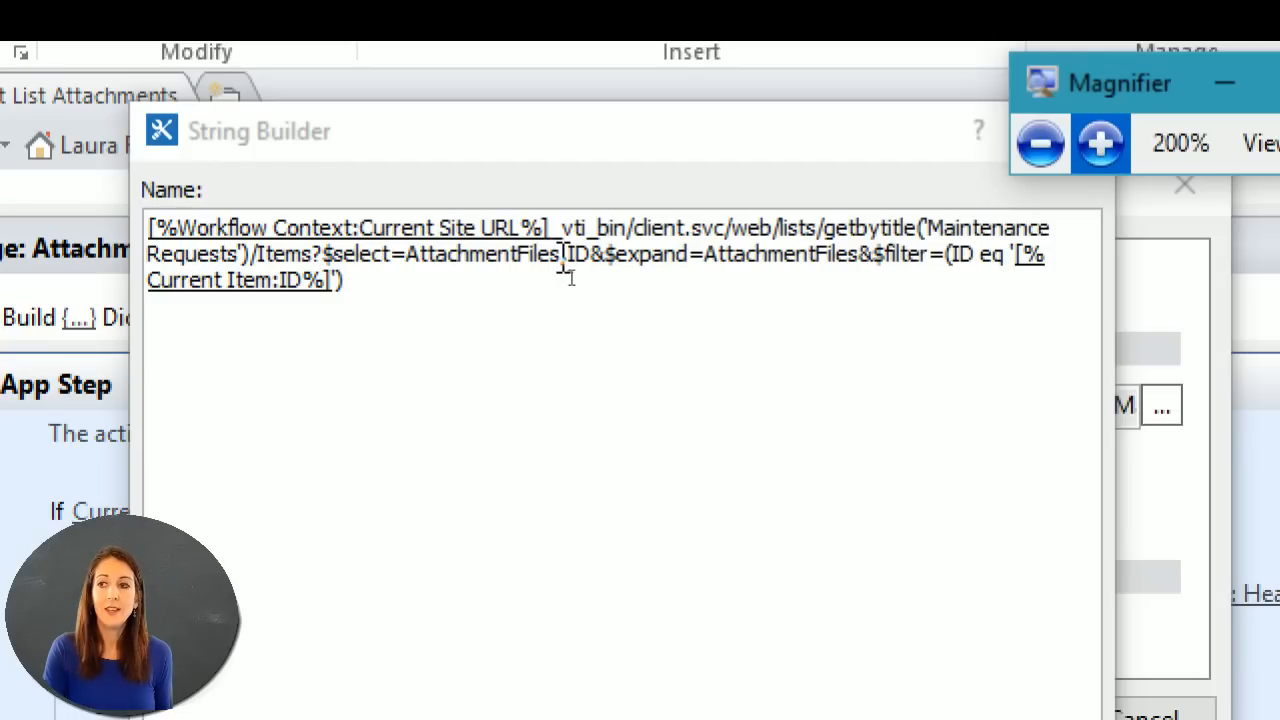
{"action": "type", "text": ","}
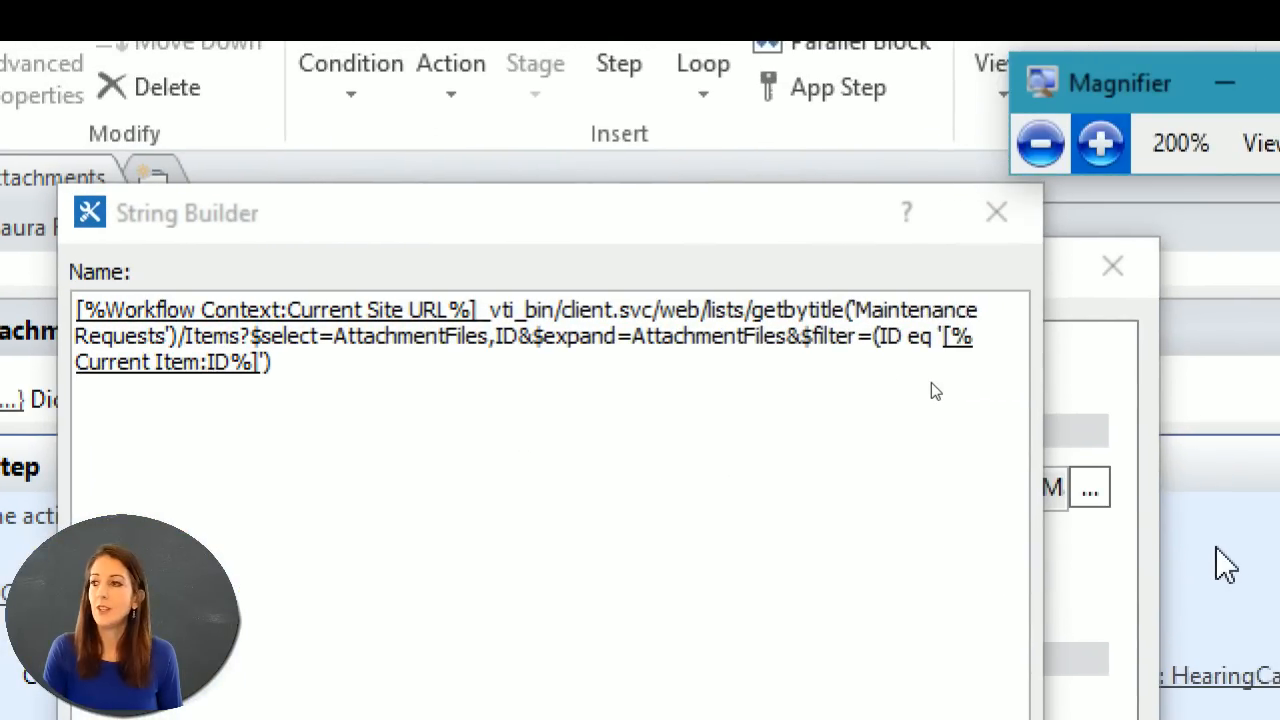
{"action": "left_click", "coordinate": [1000, 215]}
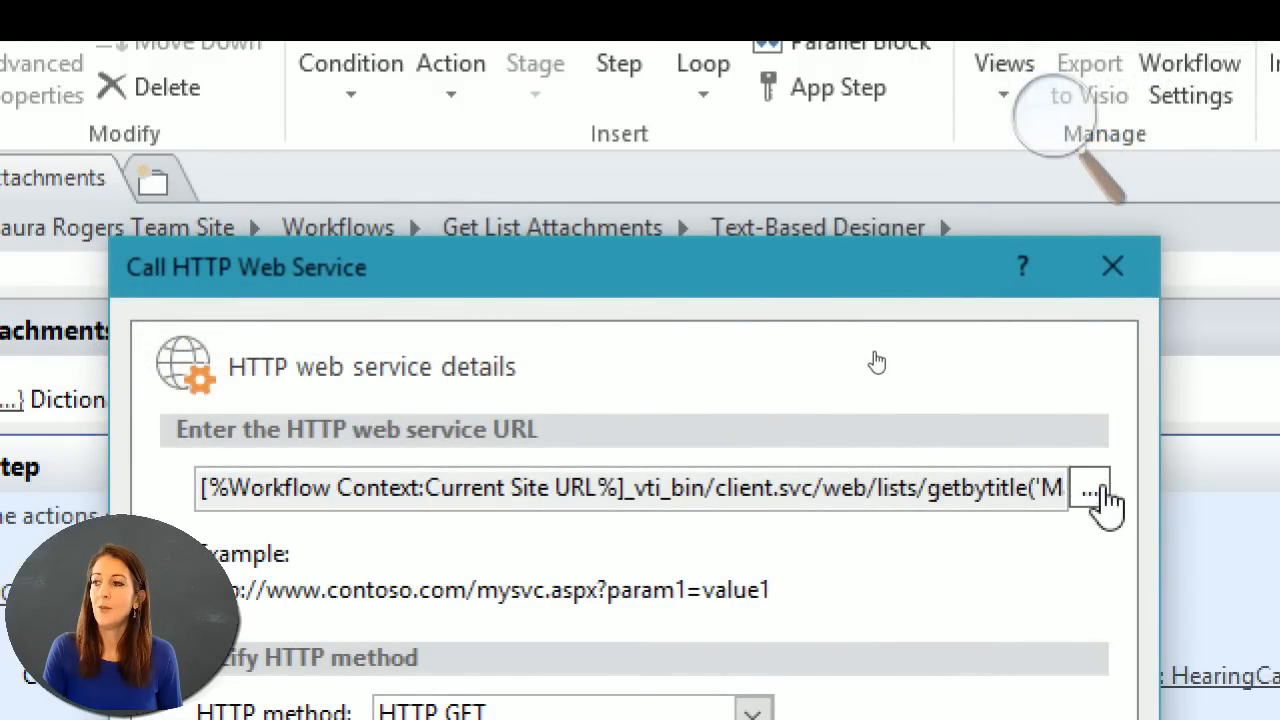
{"action": "left_click", "coordinate": [1110, 280]}
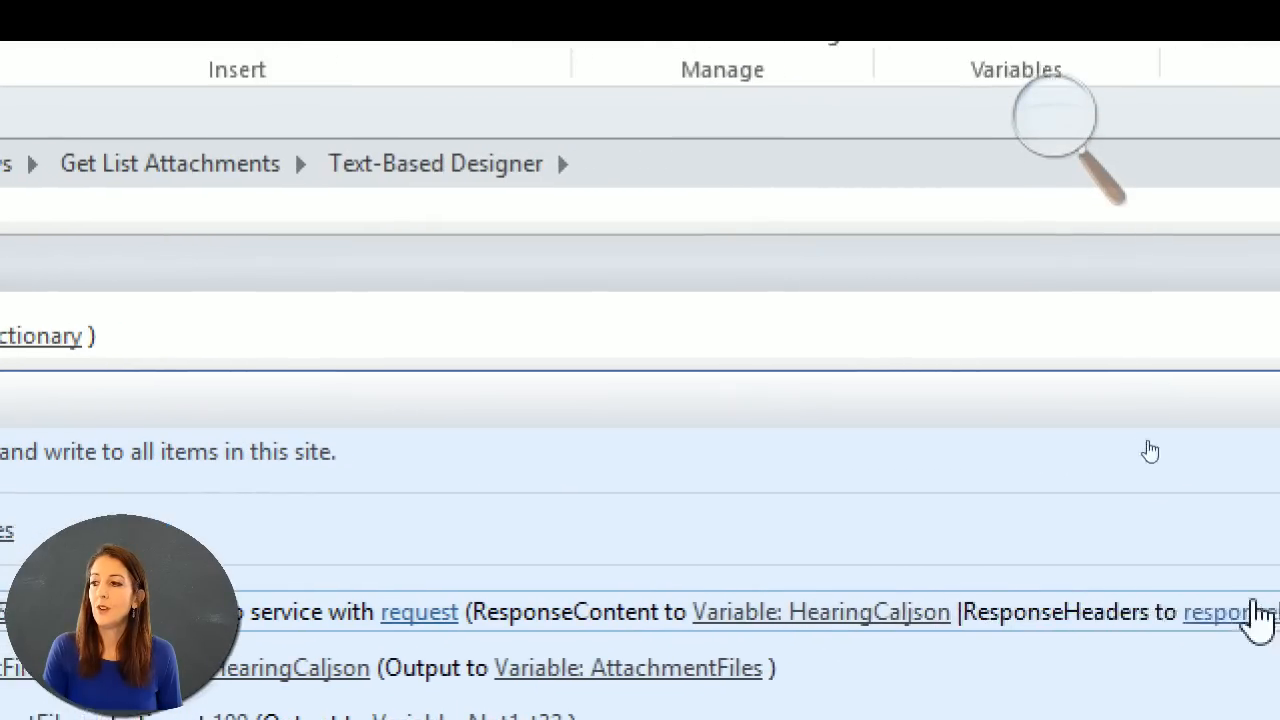
Step: Check the RequestHeaders parameter in the properties of the Call HTTP Web Service action, and close them without changes
{"action": "right_click", "coordinate": [1217, 622]}
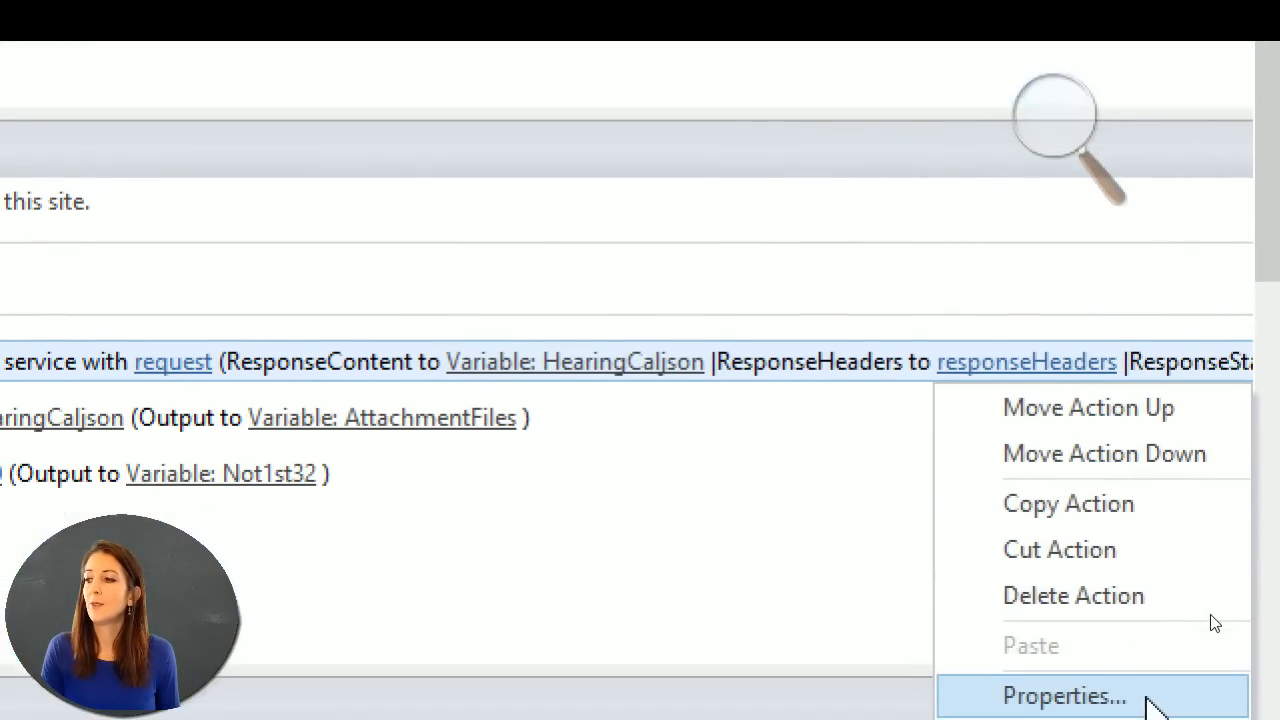
{"action": "left_click", "coordinate": [1143, 700]}
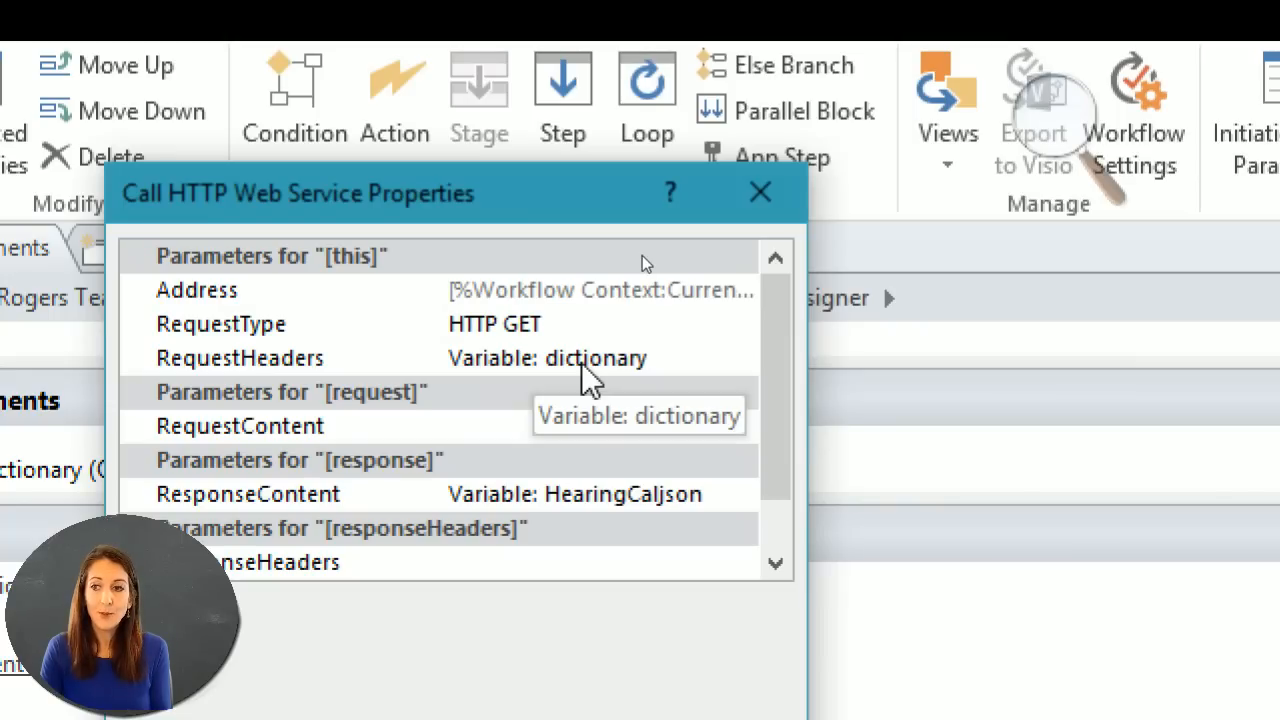
{"action": "left_click", "coordinate": [758, 190]}
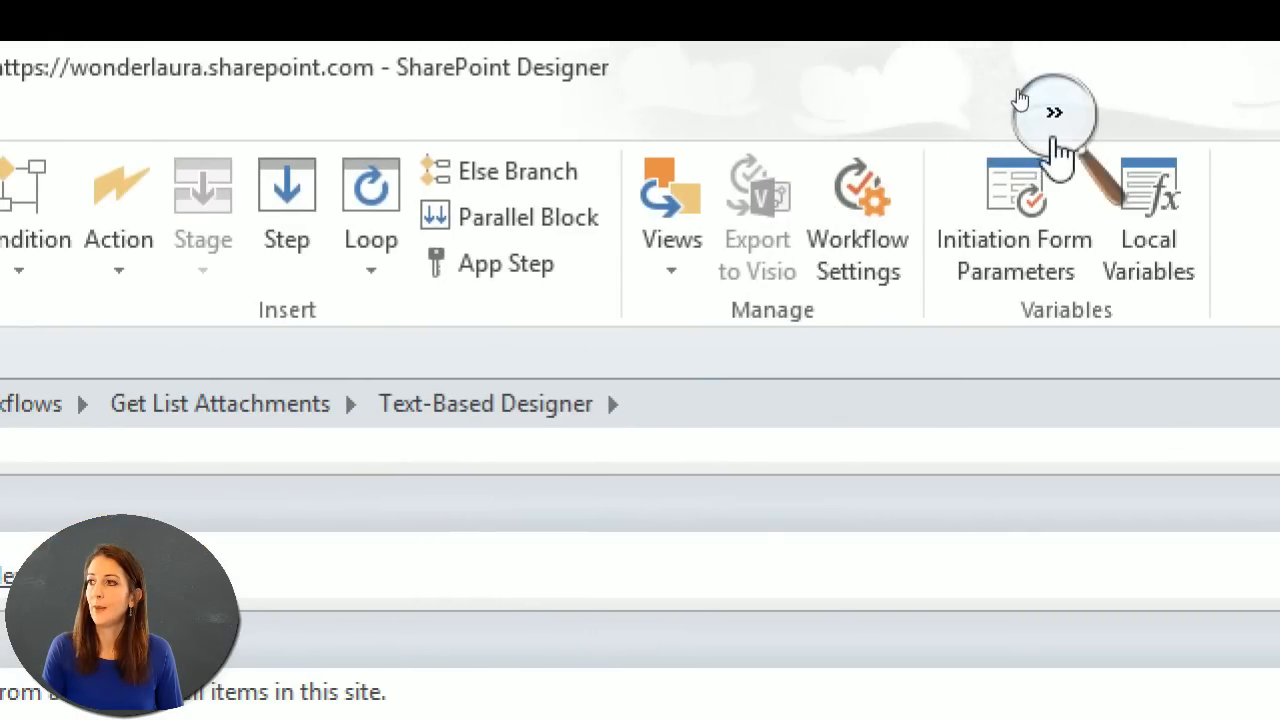
{"action": "left_click", "coordinate": [1054, 125]}
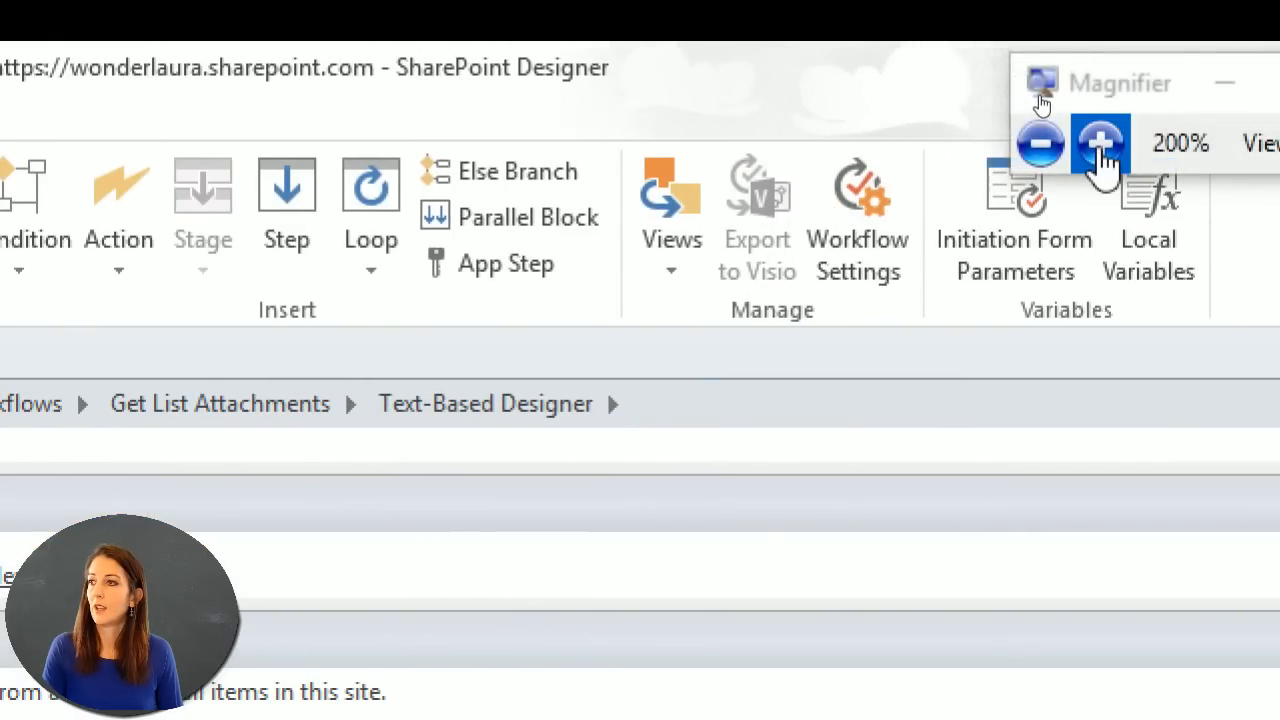
{"action": "left_click", "coordinate": [1037, 140]}
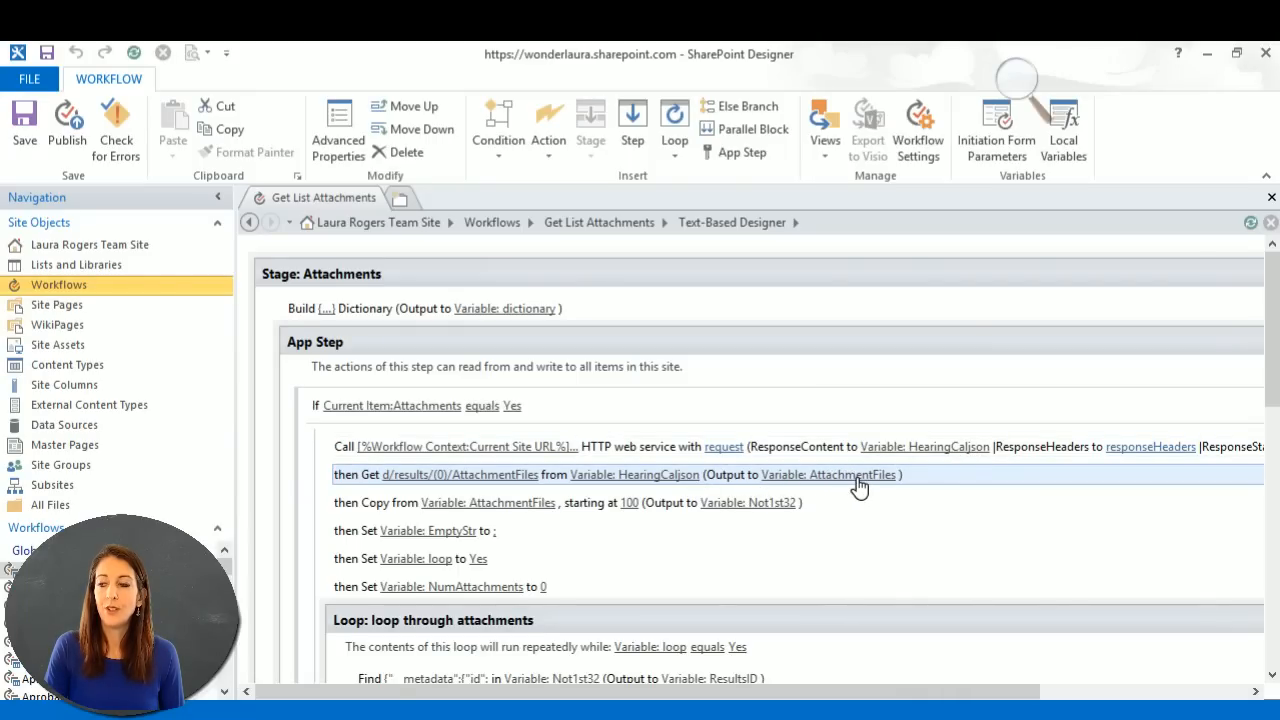
Step: Look through the workflow's local variables to check the type of AttachmentFiles, and leave the list without changes
{"action": "left_click", "coordinate": [1063, 143]}
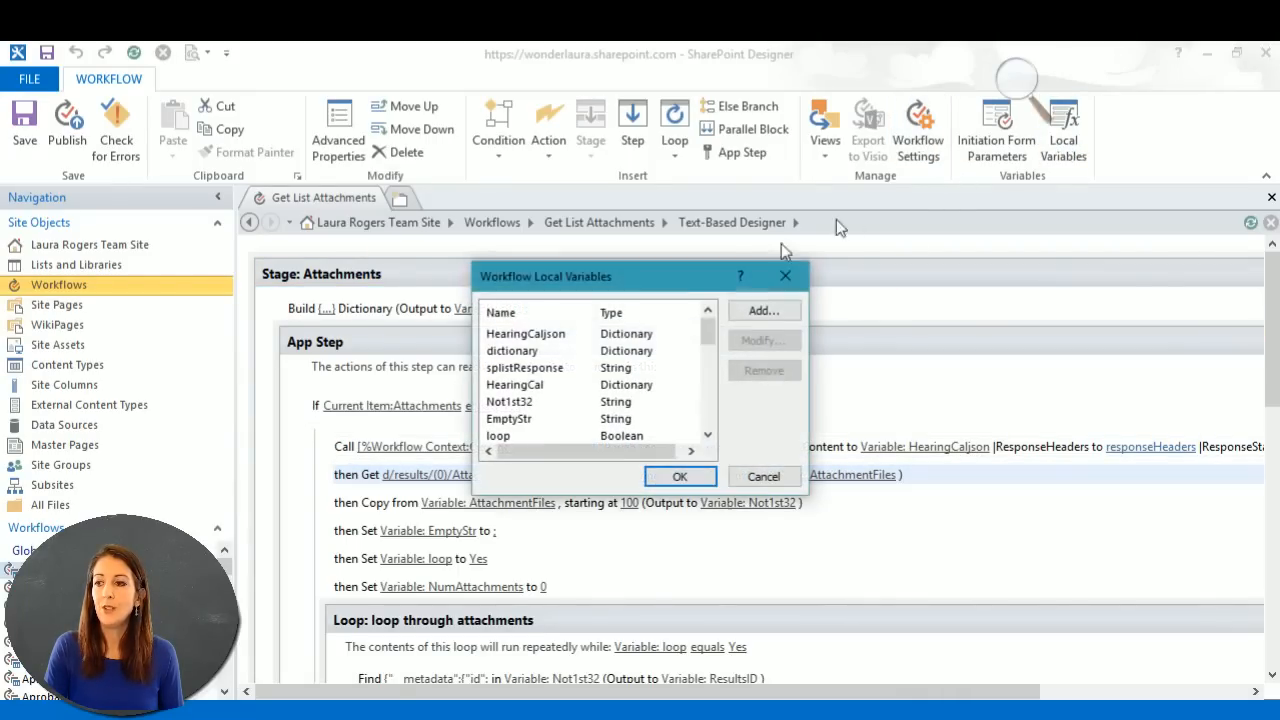
{"action": "scroll", "coordinate": [555, 378], "scroll_direction": "down", "scroll_amount": 5}
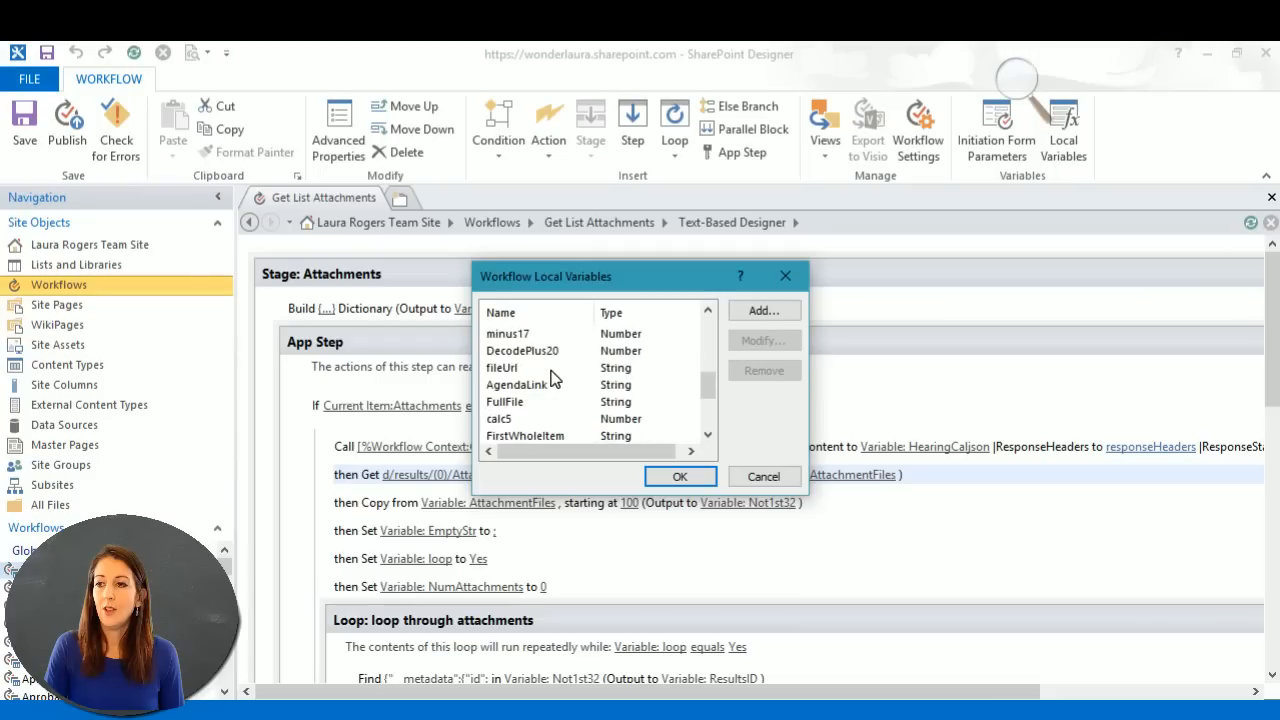
{"action": "scroll", "coordinate": [553, 376], "scroll_direction": "down", "scroll_amount": 2}
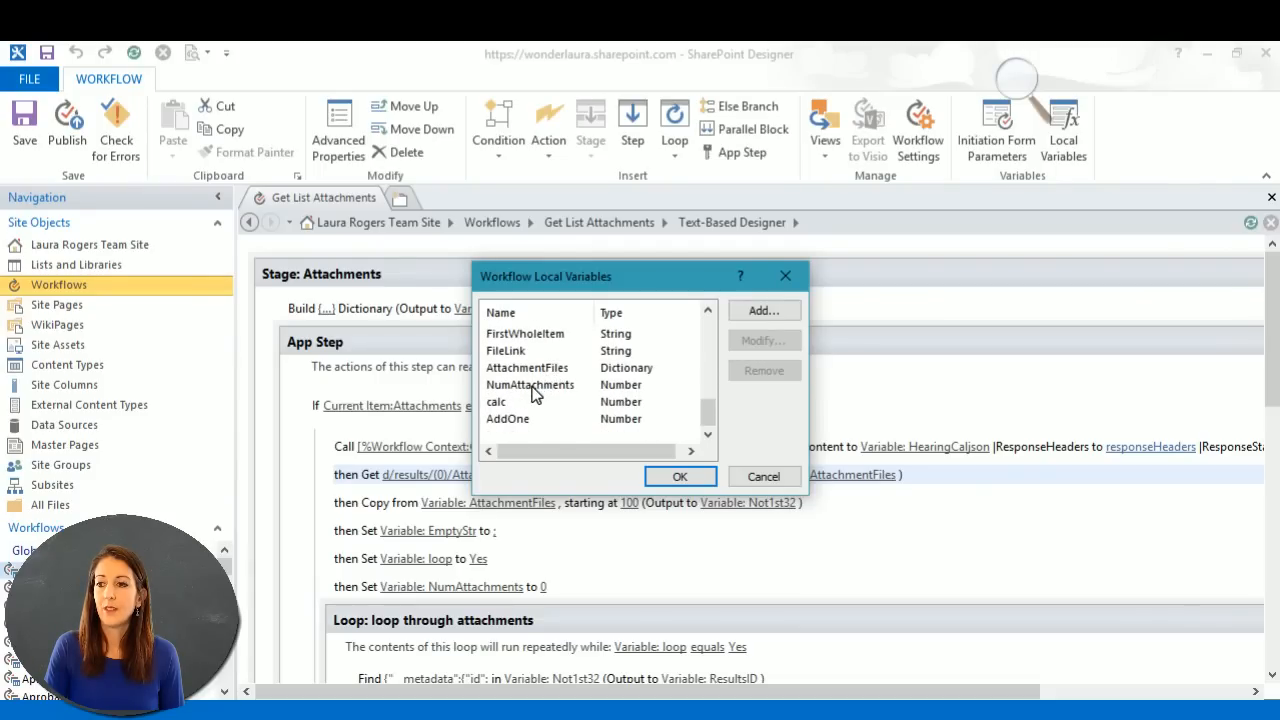
{"action": "scroll", "coordinate": [585, 374], "scroll_direction": "up", "scroll_amount": 1}
{"action": "scroll", "coordinate": [587, 372], "scroll_direction": "up", "scroll_amount": 4}
{"action": "scroll", "coordinate": [587, 372], "scroll_direction": "down", "scroll_amount": 4}
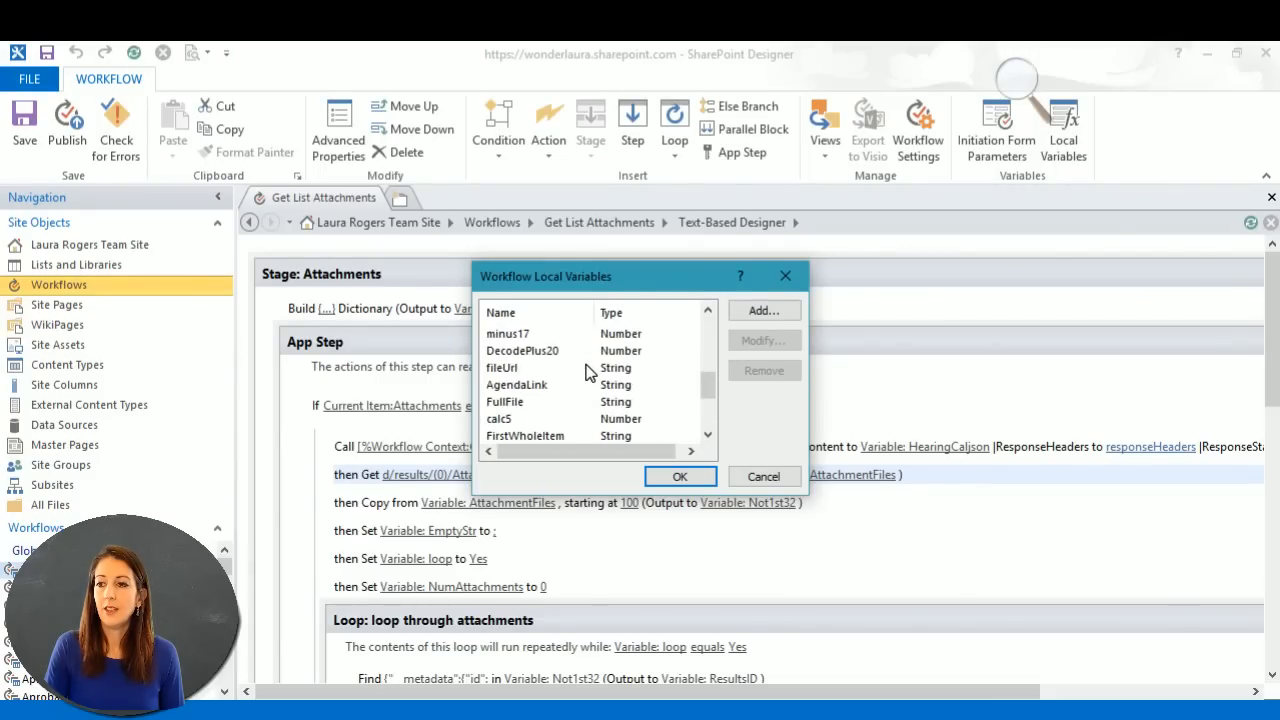
{"action": "scroll", "coordinate": [587, 372], "scroll_direction": "down", "scroll_amount": 1}
{"action": "left_click", "coordinate": [580, 367]}
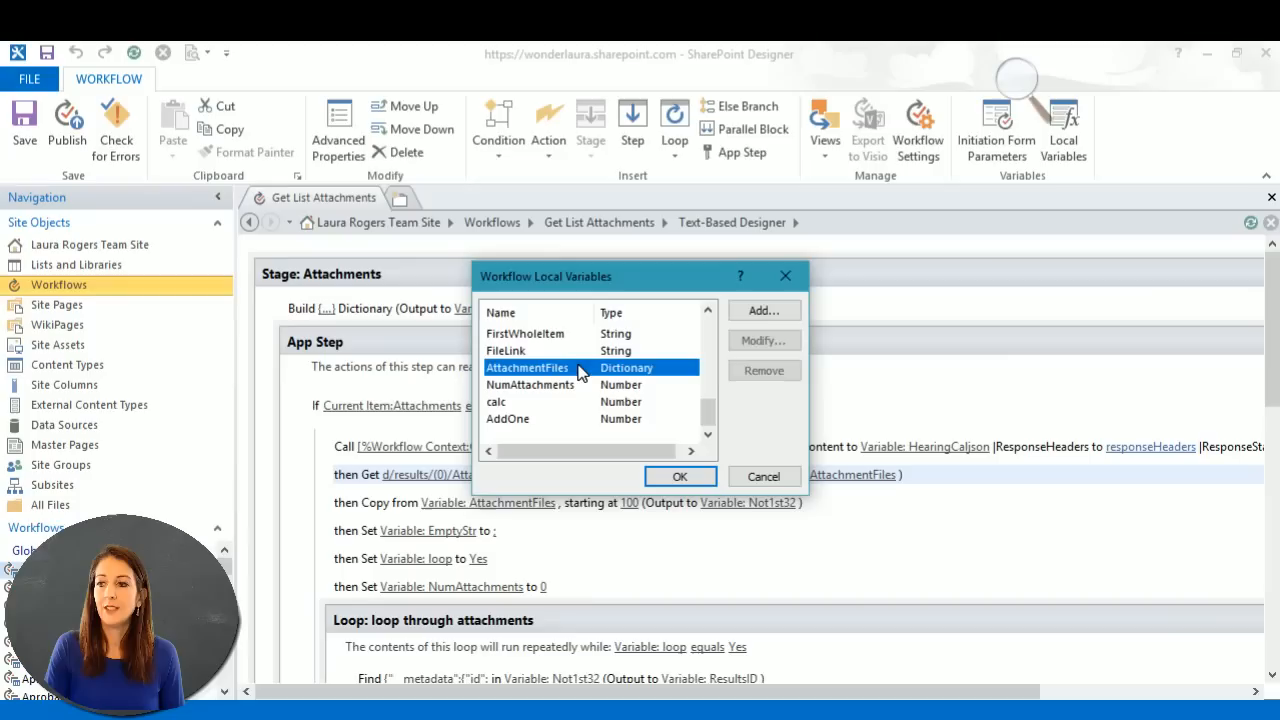
{"action": "left_click", "coordinate": [763, 477]}
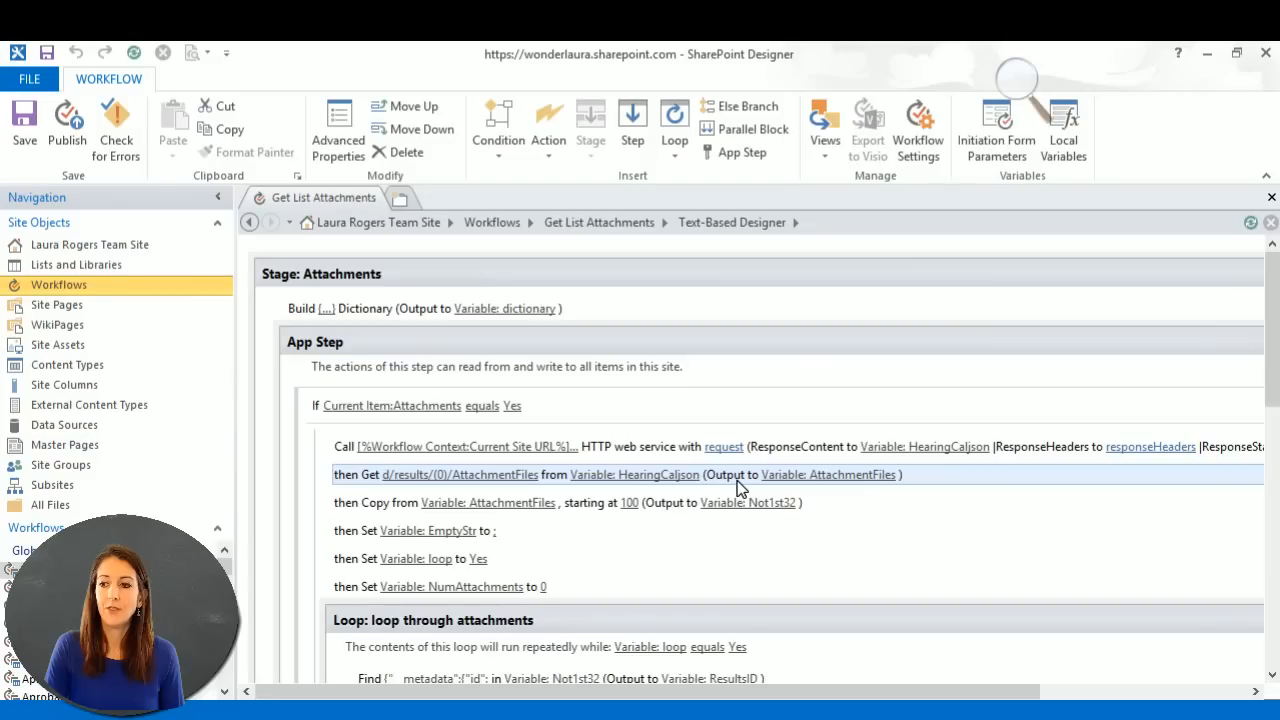
Step: Select the Copy from AttachmentFiles action, switch to the Outlook inbox, and read the newest "json -1" email in its own window
{"action": "left_click", "coordinate": [678, 508]}
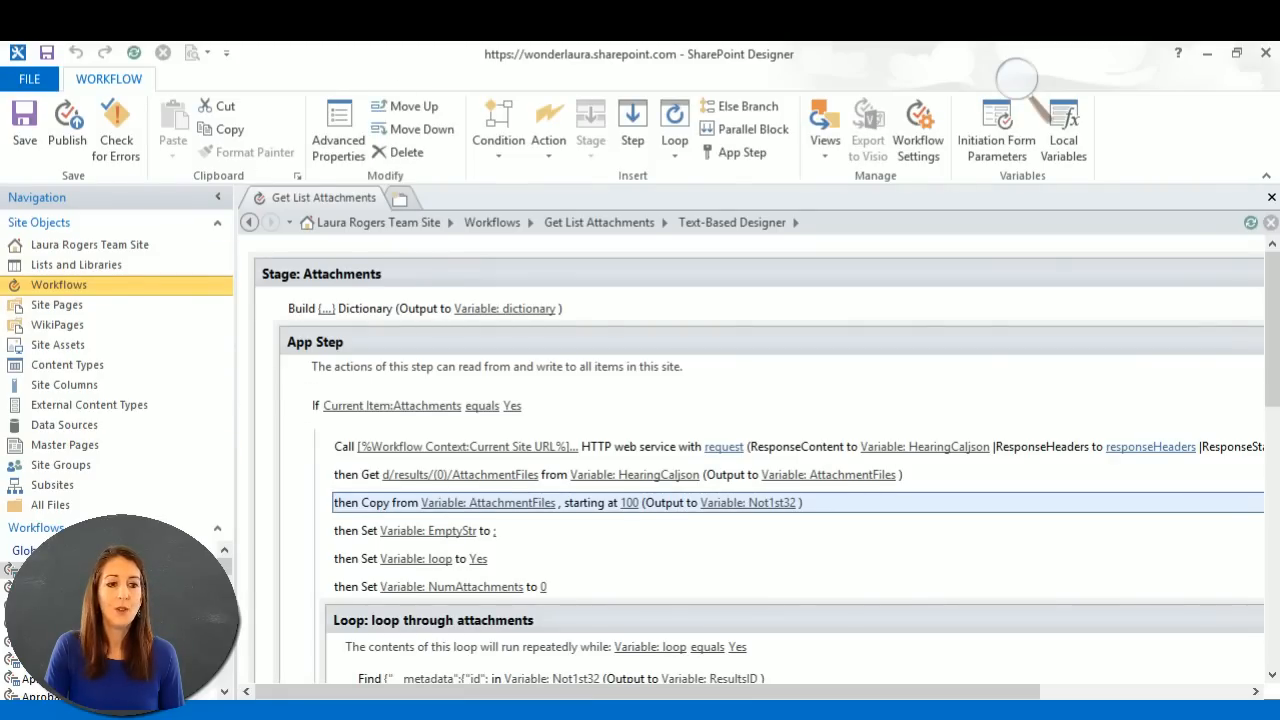
{"action": "key", "text": "alt+Tab"}
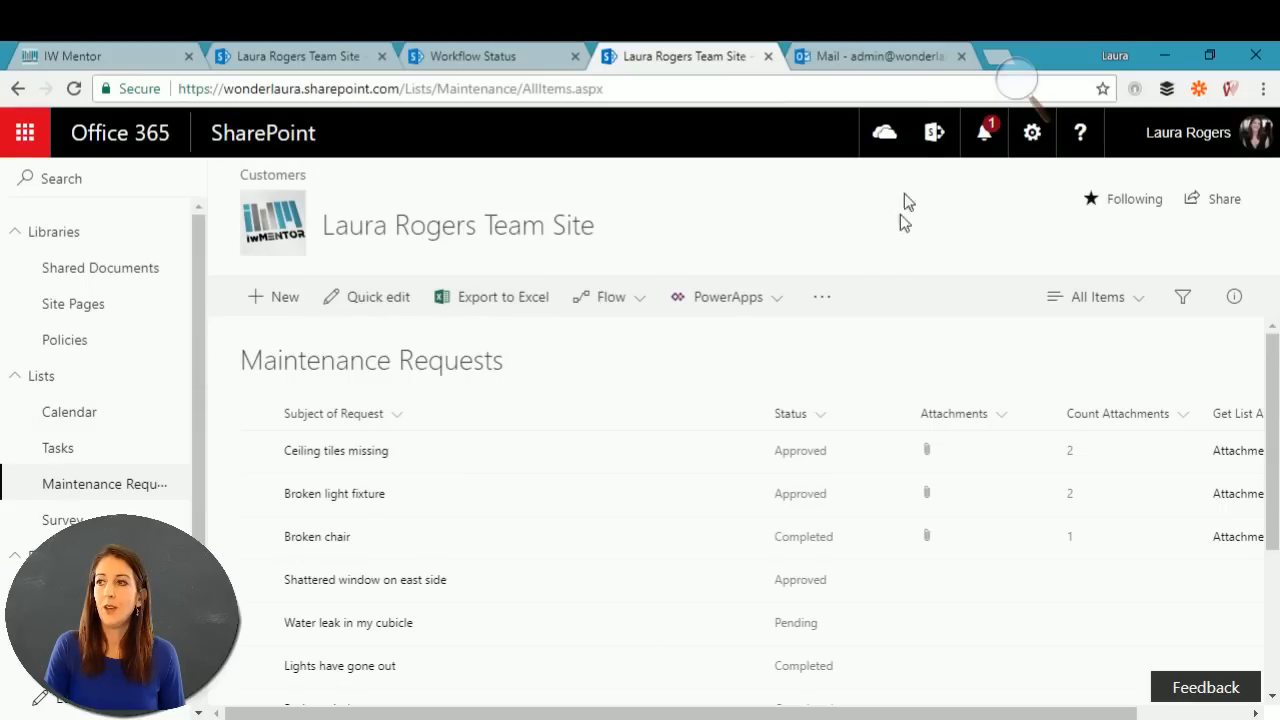
{"action": "left_click", "coordinate": [921, 54]}
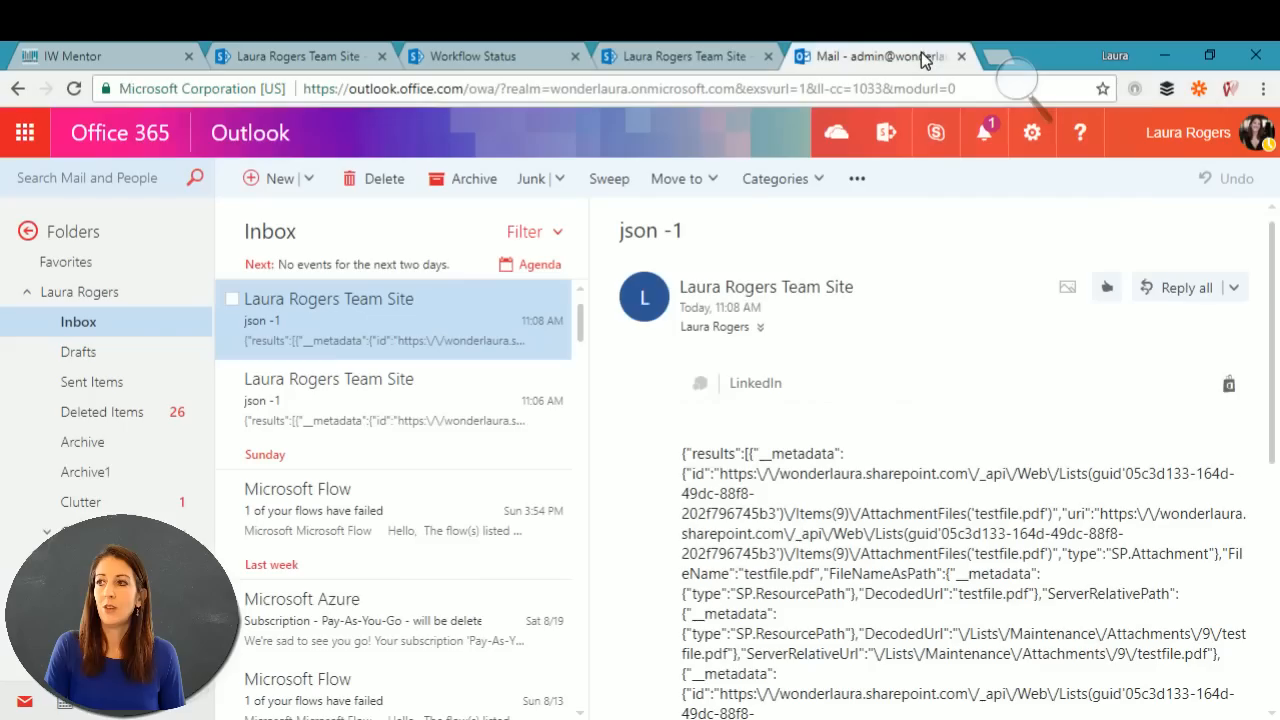
{"action": "double_click", "coordinate": [349, 333]}
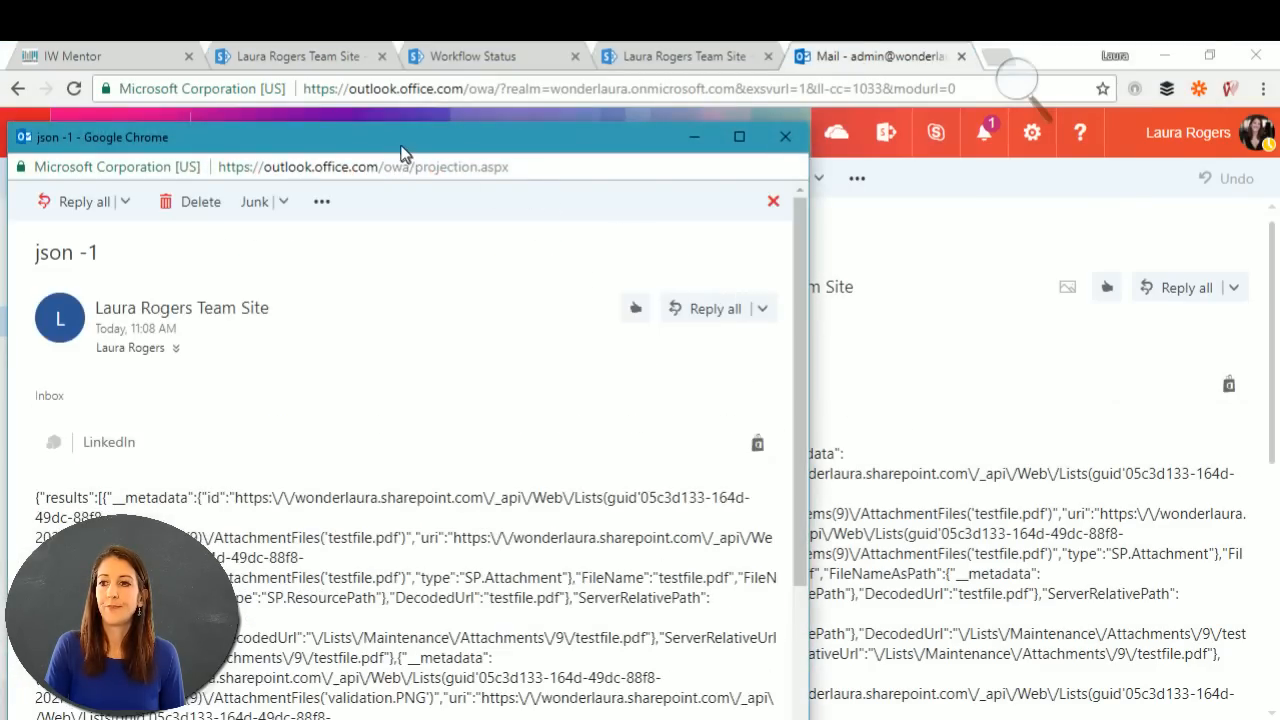
{"action": "scroll", "coordinate": [430, 400], "scroll_direction": "down", "scroll_amount": 3}
{"action": "left_click_drag", "start_coordinate": [406, 154], "coordinate": [521, 104]}
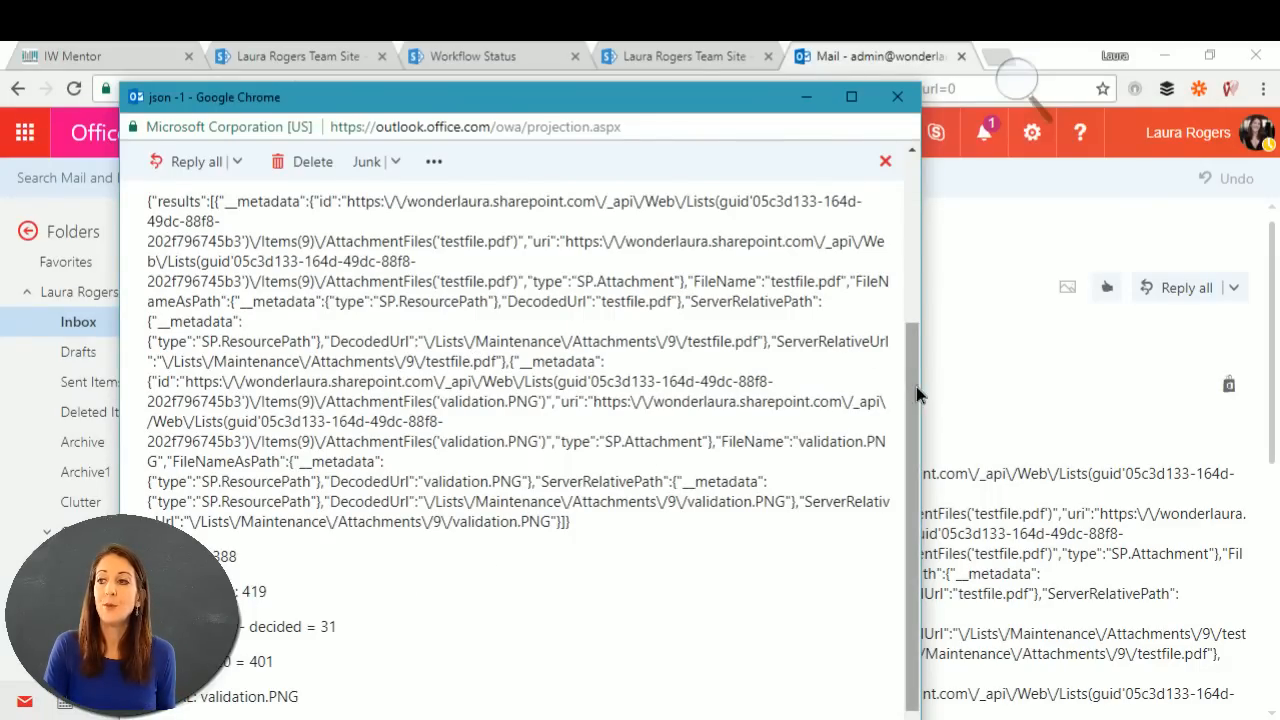
{"action": "left_click_drag", "start_coordinate": [908, 378], "coordinate": [910, 338]}
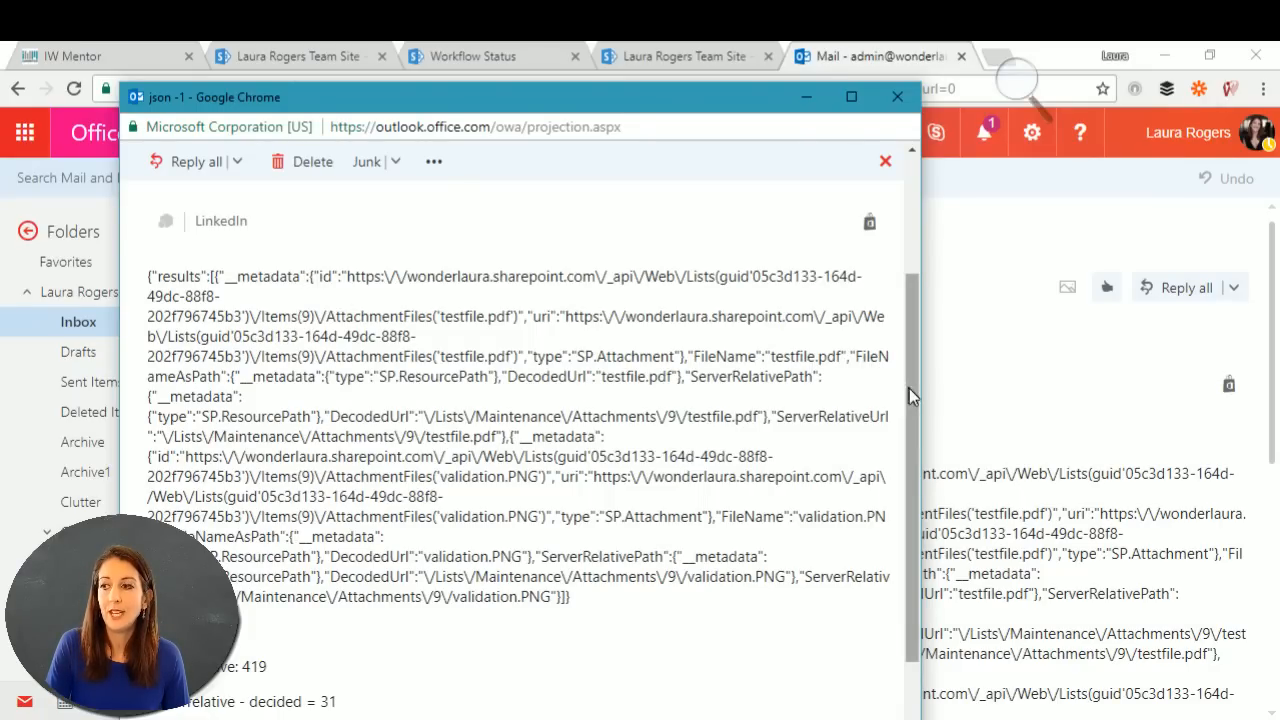
{"action": "left_click_drag", "start_coordinate": [909, 388], "coordinate": [931, 420]}
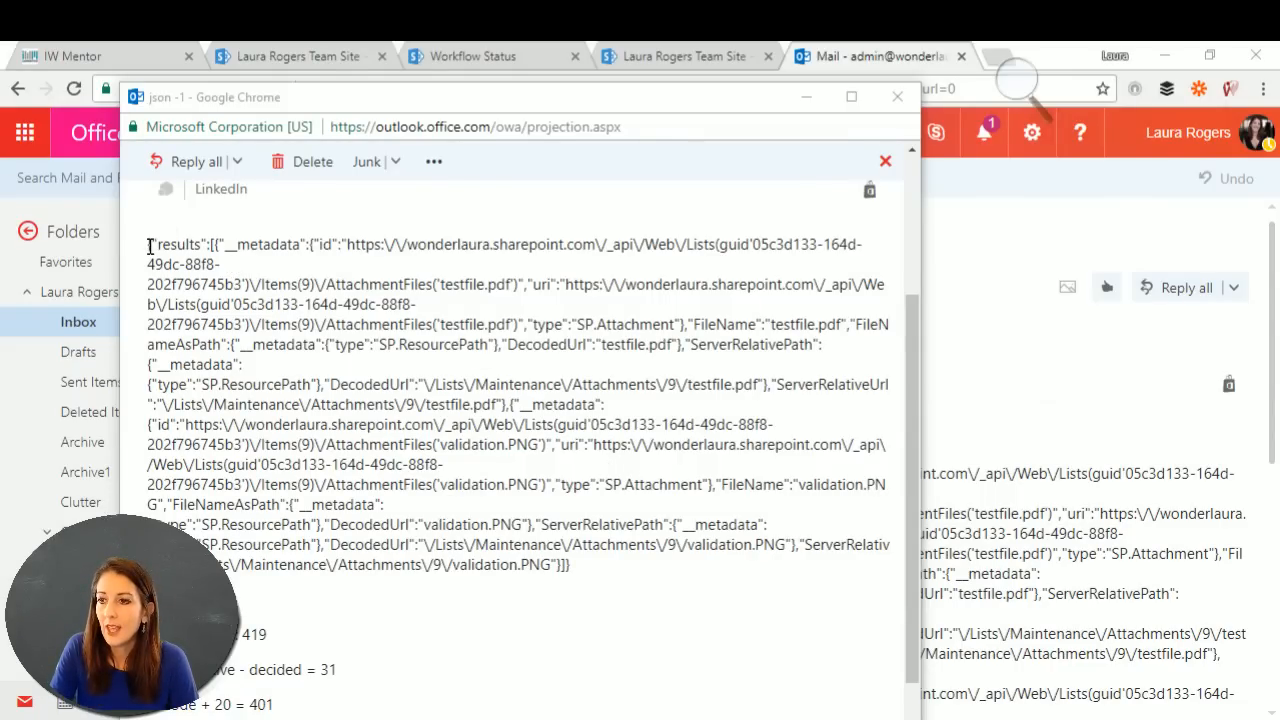
Step: Highlight the attachment name testfile.pdf in the email's JSON text, and reposition the message window over the inbox
{"action": "left_click_drag", "start_coordinate": [149, 246], "coordinate": [516, 340]}
{"action": "left_click", "coordinate": [457, 325]}
{"action": "left_click_drag", "start_coordinate": [328, 325], "coordinate": [520, 326]}
{"action": "left_click", "coordinate": [443, 324]}
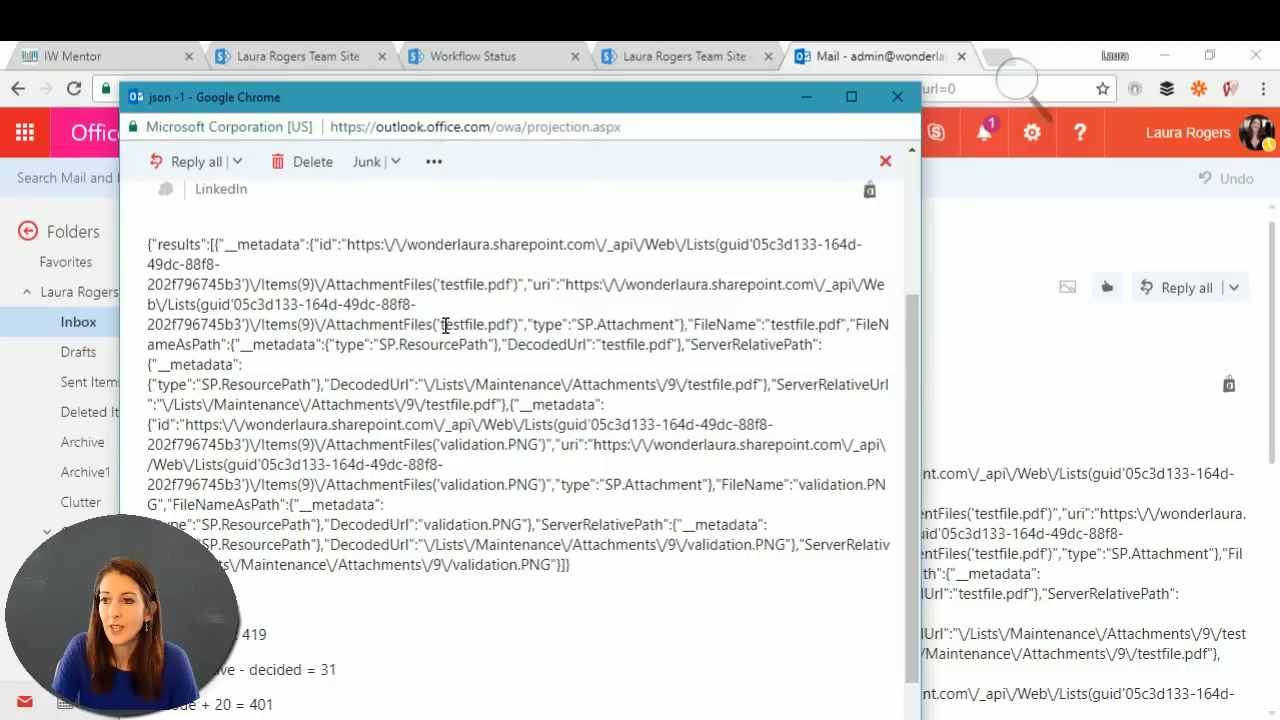
{"action": "left_click_drag", "start_coordinate": [440, 325], "coordinate": [517, 328]}
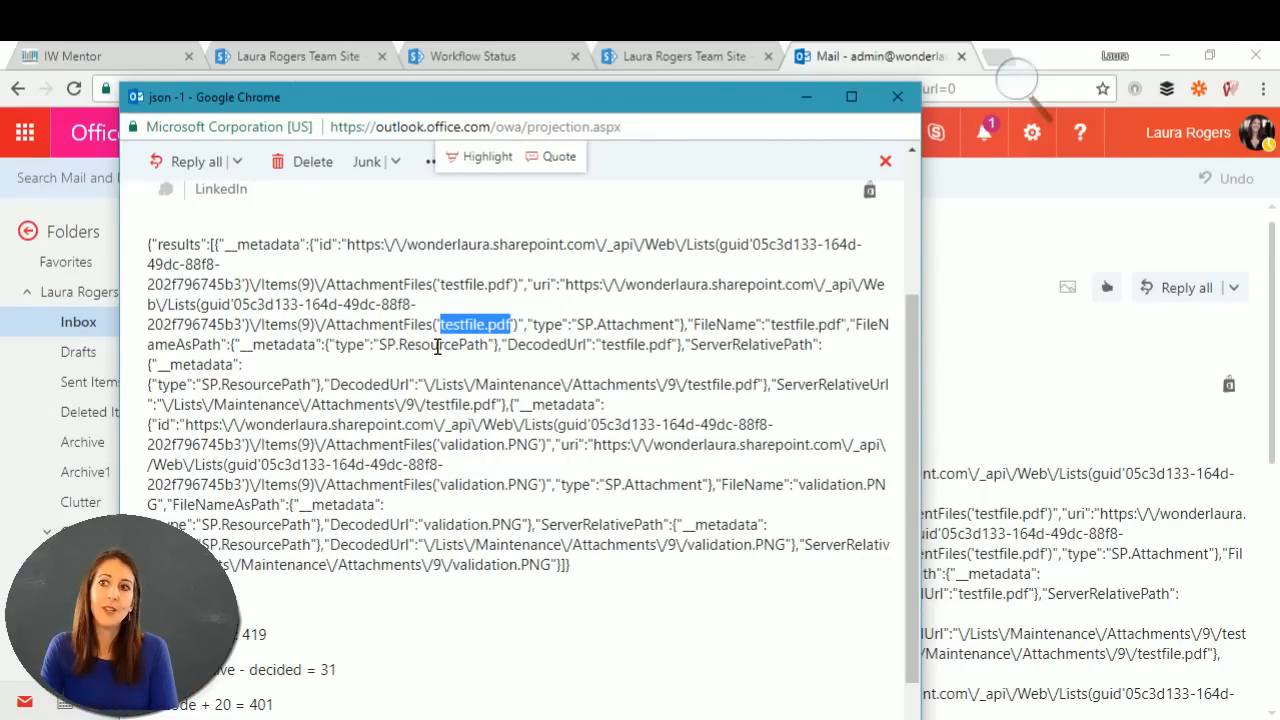
{"action": "left_click_drag", "start_coordinate": [478, 104], "coordinate": [554, 120]}
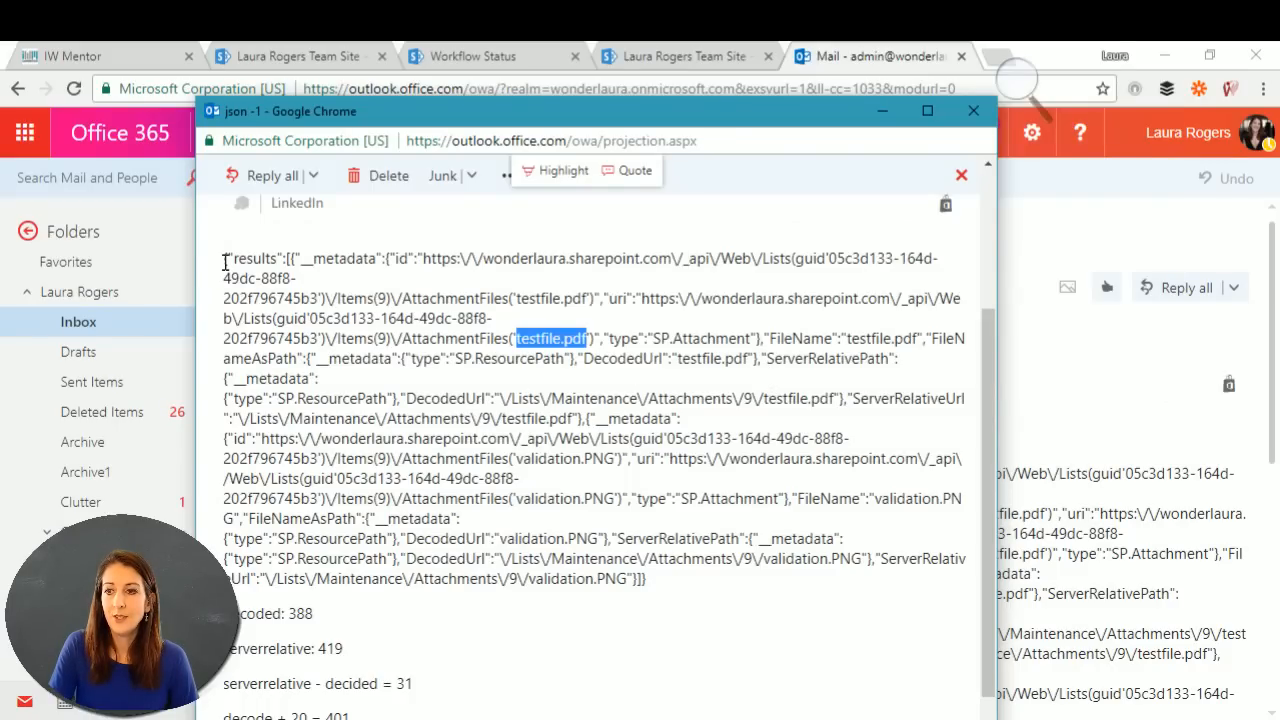
Step: Highlight the JSON block of the first attachment in the email, and the file name validation.PNG at the end of the second attachment's block
{"action": "left_click_drag", "start_coordinate": [223, 259], "coordinate": [738, 418]}
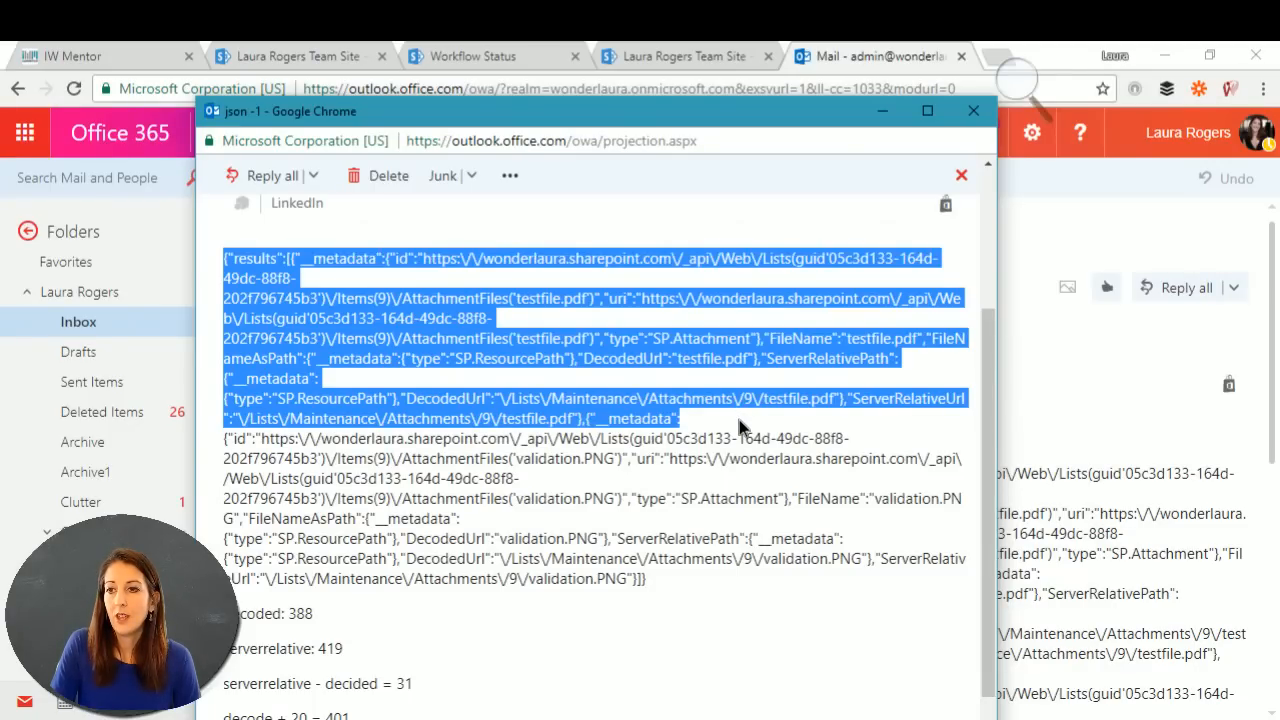
{"action": "left_click_drag", "start_coordinate": [739, 419], "coordinate": [739, 419]}
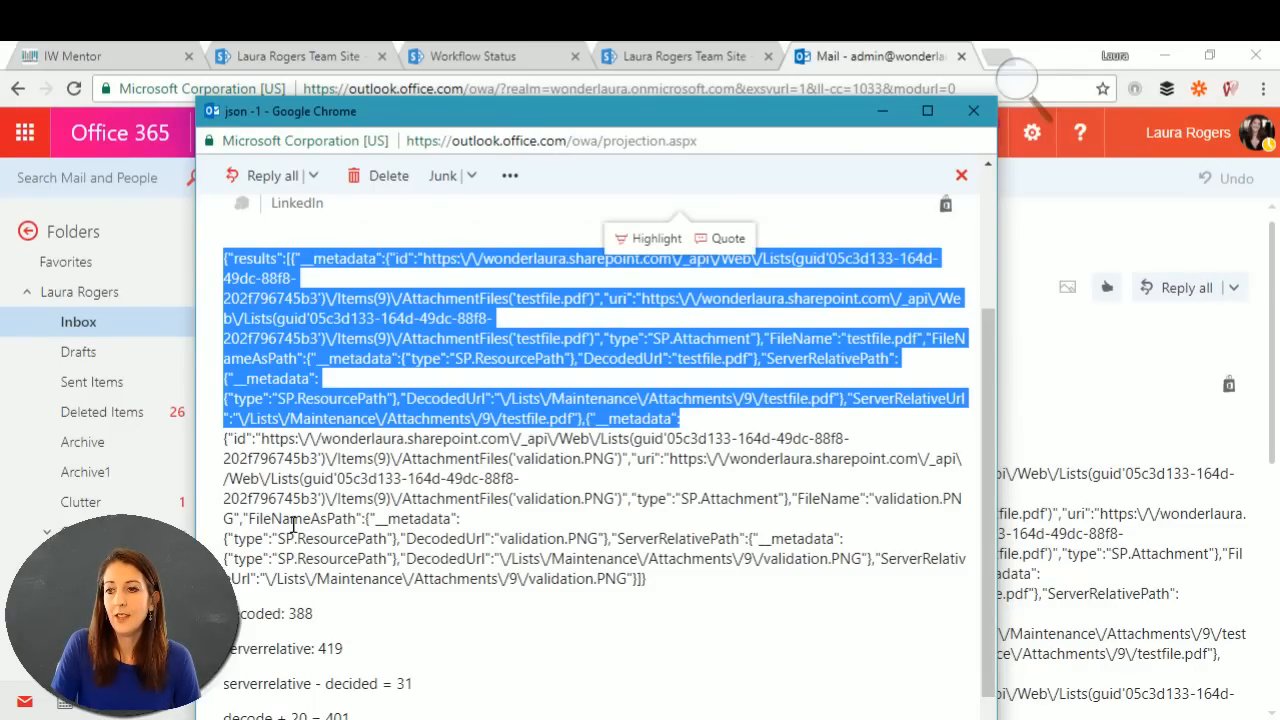
{"action": "left_click", "coordinate": [503, 380]}
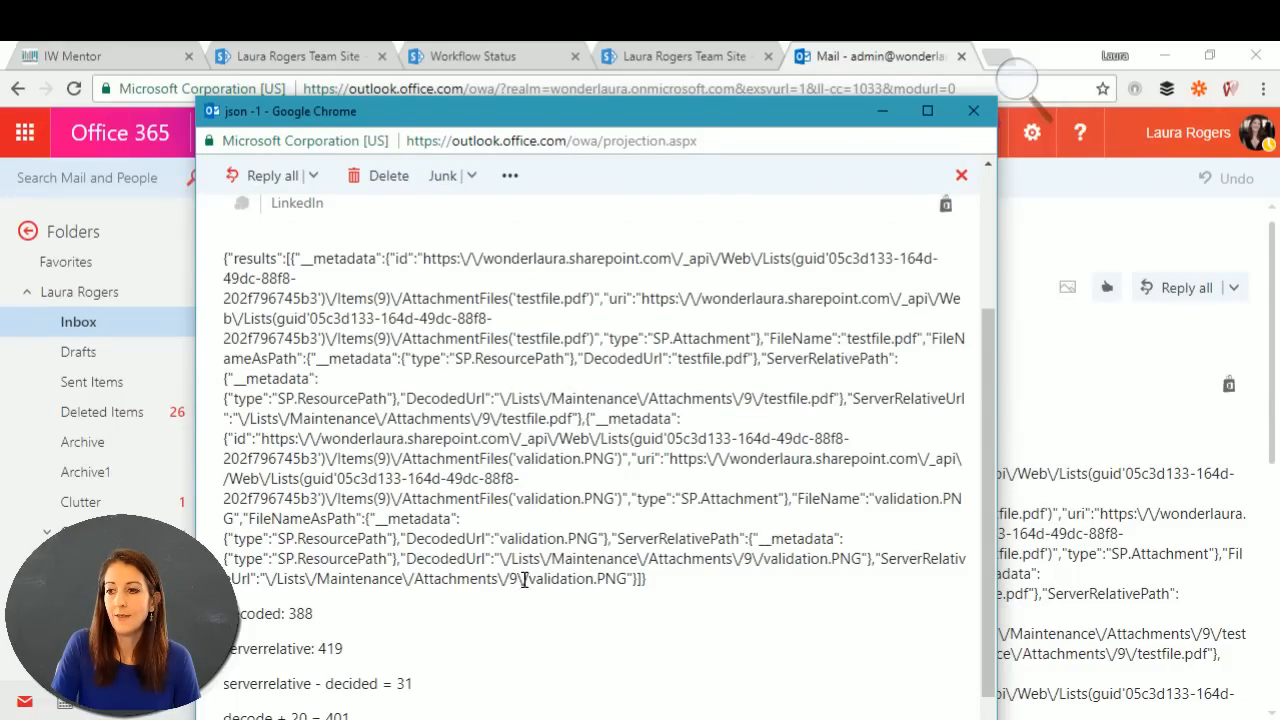
{"action": "left_click_drag", "start_coordinate": [528, 579], "coordinate": [626, 579]}
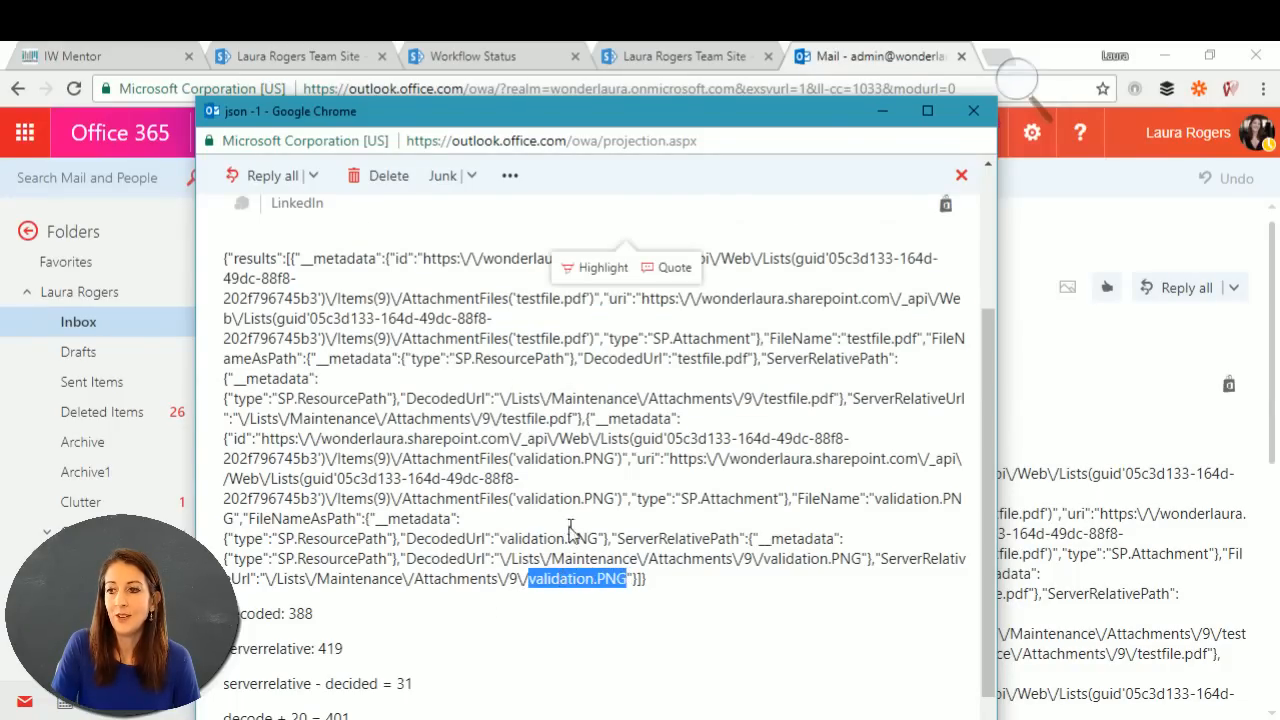
{"action": "left_click", "coordinate": [521, 412]}
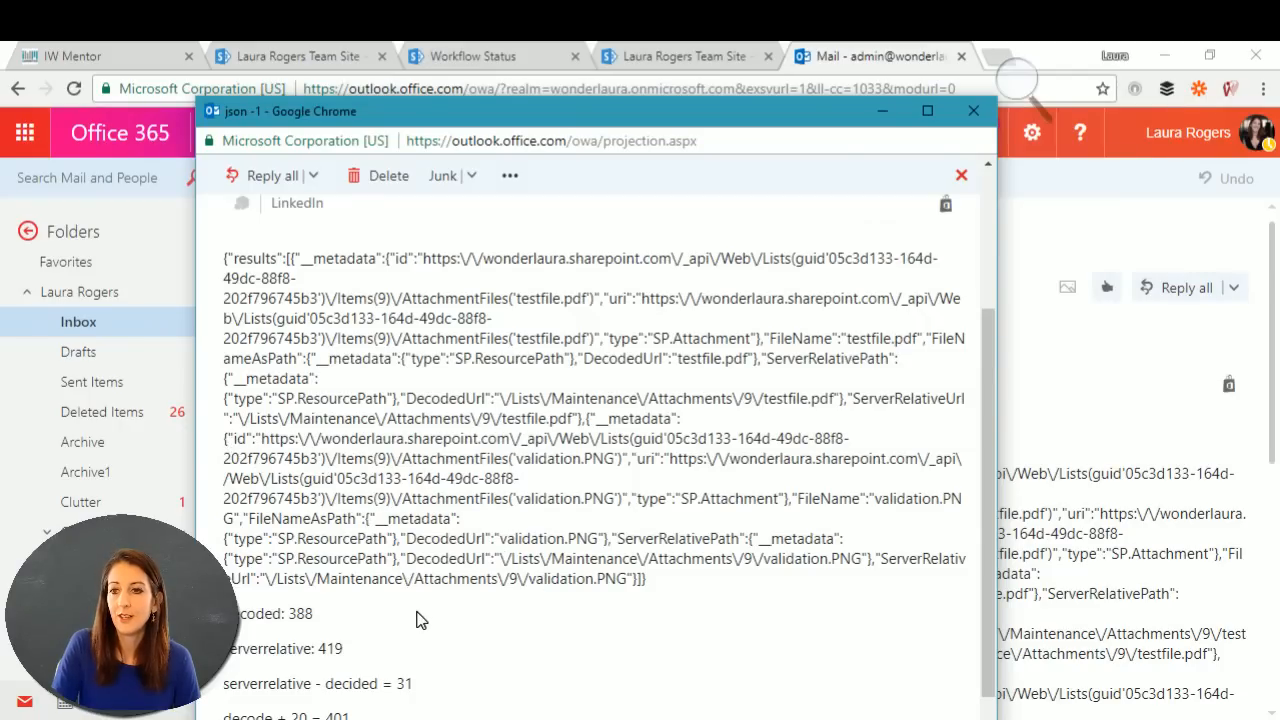
Step: Highlight the DecodedUrl label, its testfile.pdf path and the ServerRelativeUrl label in the first attachment's JSON, and clear the selection
{"action": "scroll", "coordinate": [585, 503], "scroll_direction": "down", "scroll_amount": 1}
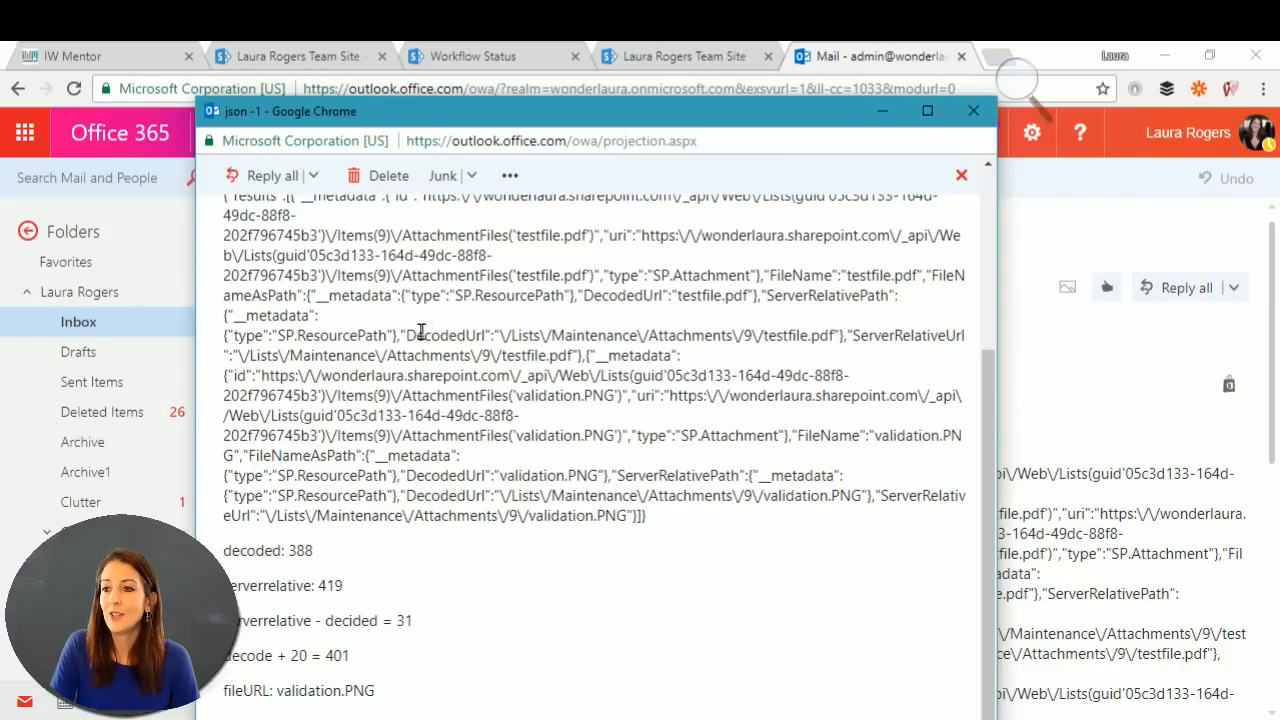
{"action": "left_click_drag", "start_coordinate": [409, 340], "coordinate": [493, 340]}
{"action": "left_click", "coordinate": [497, 338]}
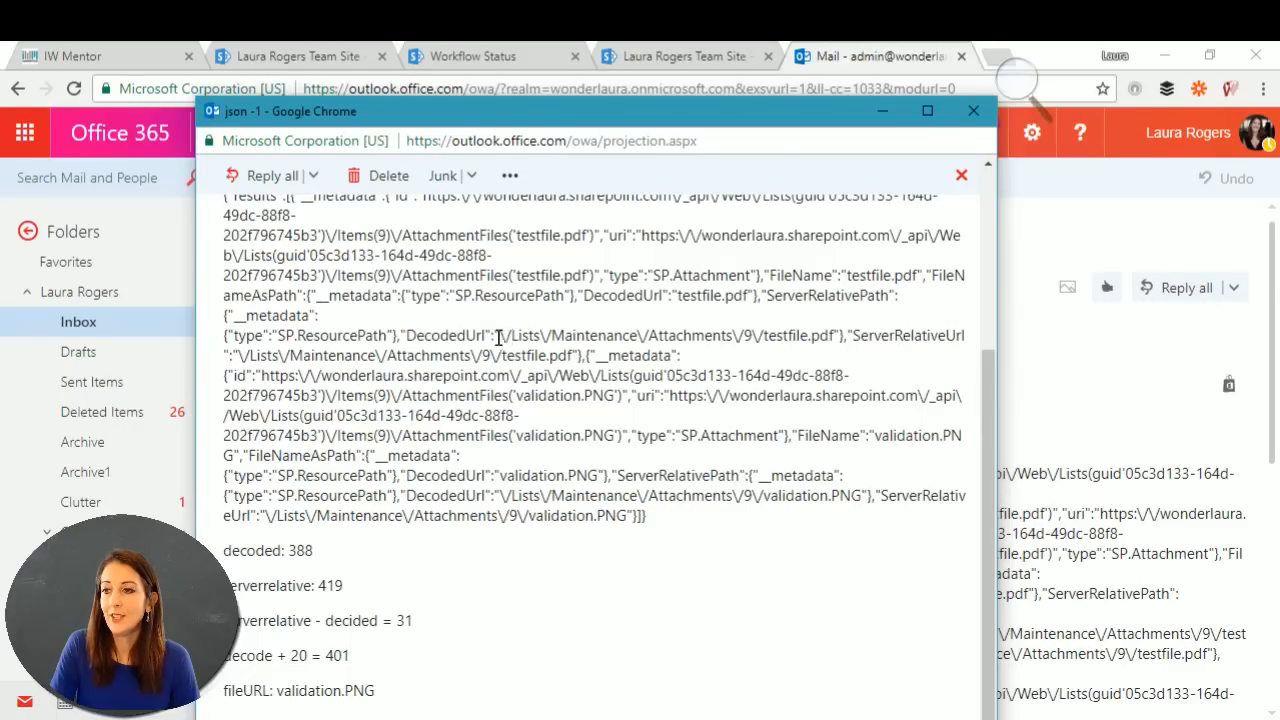
{"action": "left_click_drag", "start_coordinate": [500, 337], "coordinate": [830, 336]}
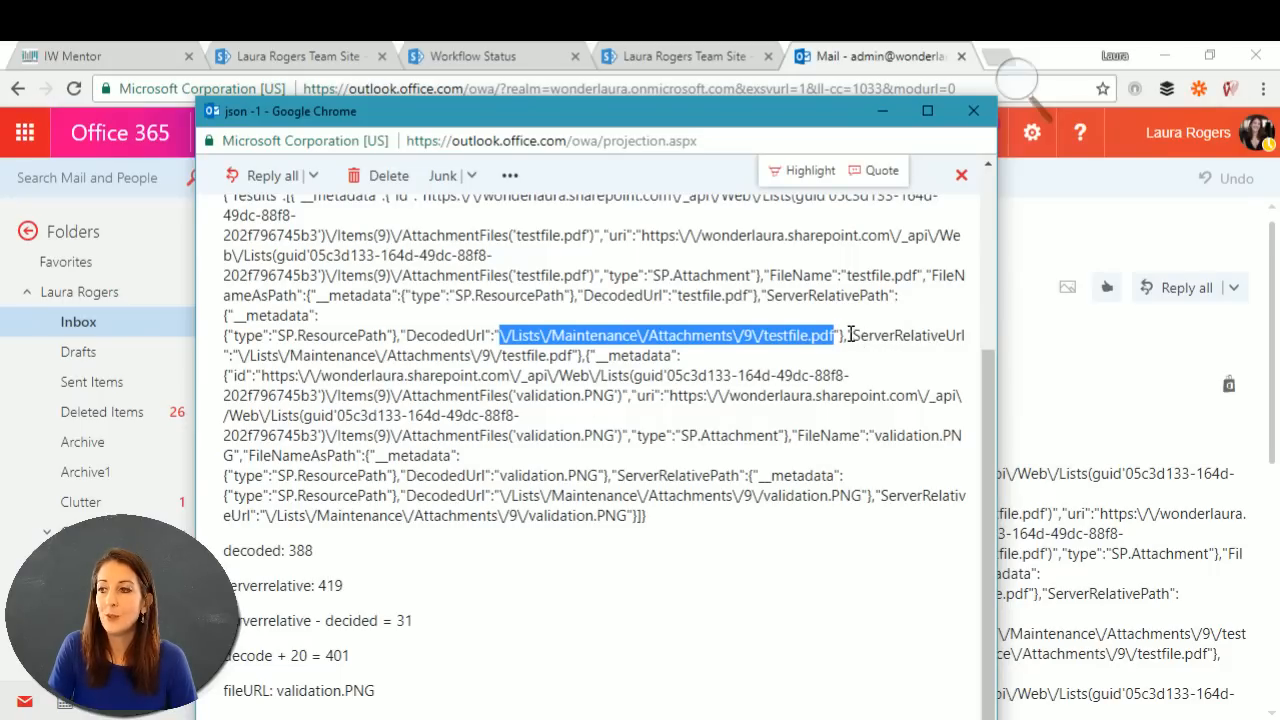
{"action": "left_click_drag", "start_coordinate": [852, 335], "coordinate": [937, 337]}
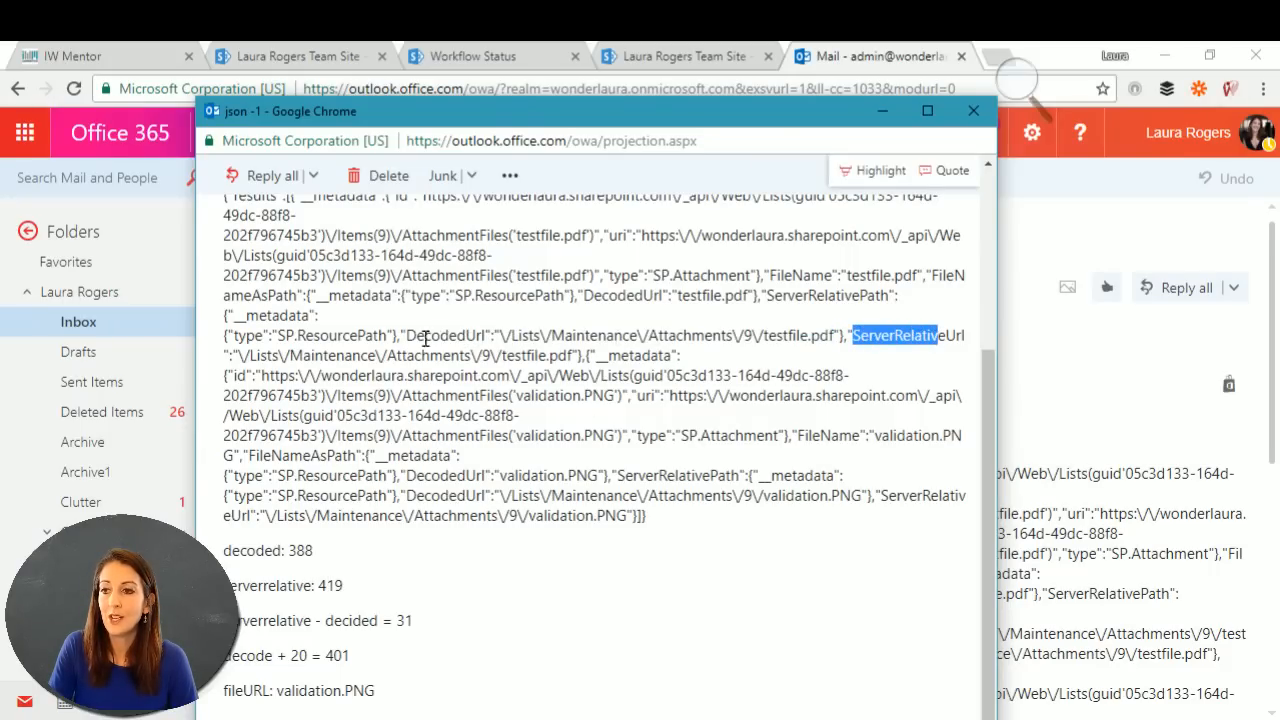
{"action": "left_click_drag", "start_coordinate": [404, 335], "coordinate": [518, 337]}
{"action": "left_click_drag", "start_coordinate": [852, 335], "coordinate": [968, 340]}
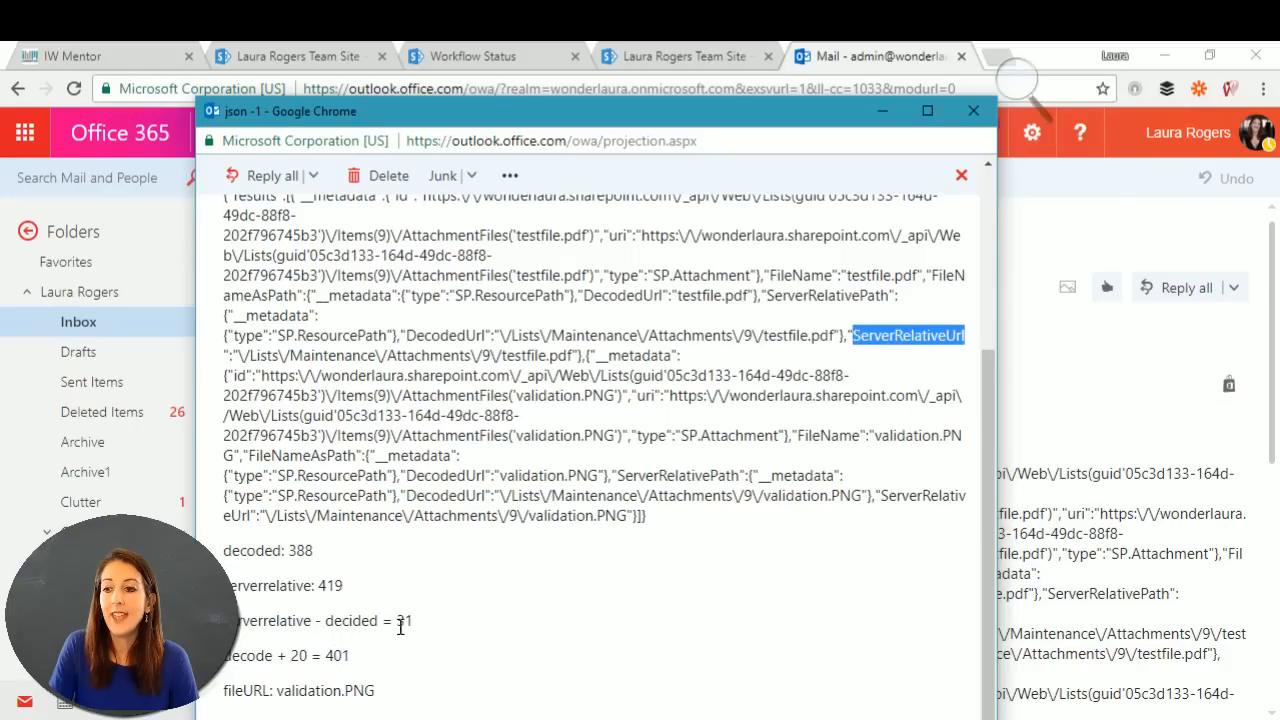
{"action": "left_click", "coordinate": [349, 620]}
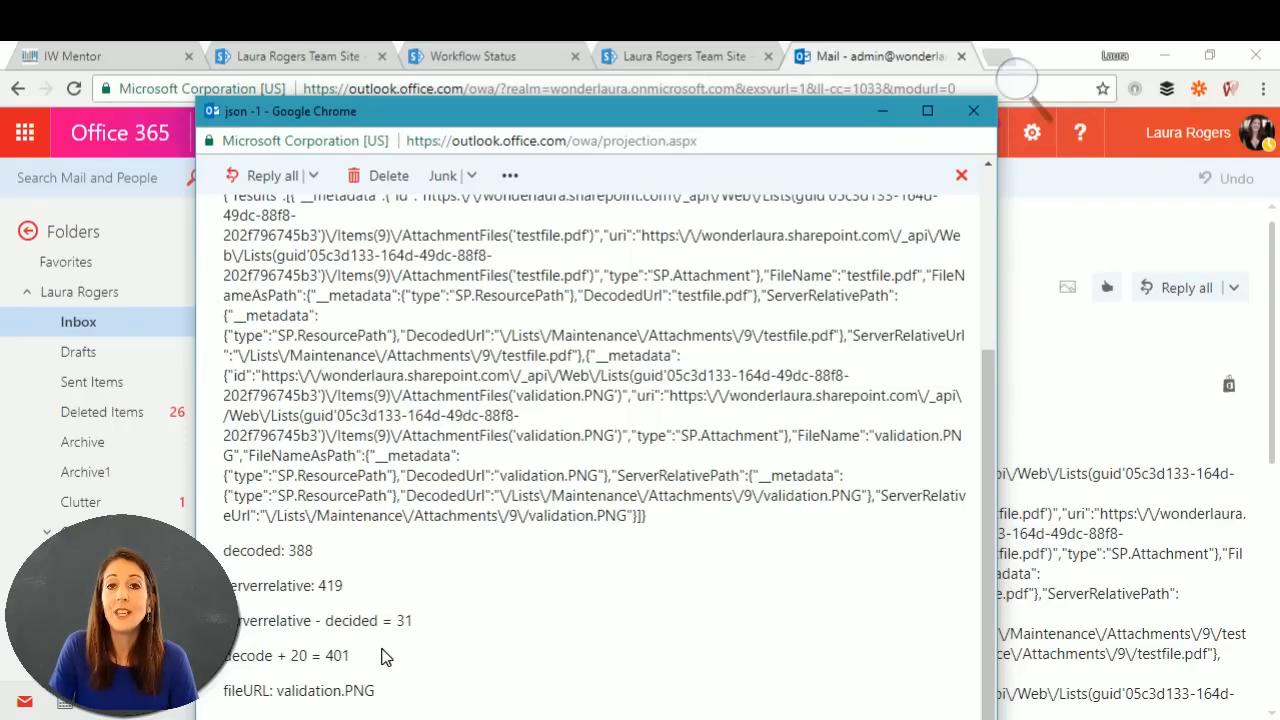
Step: Highlight the file name after fileURL near the end of the email, and close the message to return to the workflow in SharePoint Designer
{"action": "left_click_drag", "start_coordinate": [542, 120], "coordinate": [533, 70]}
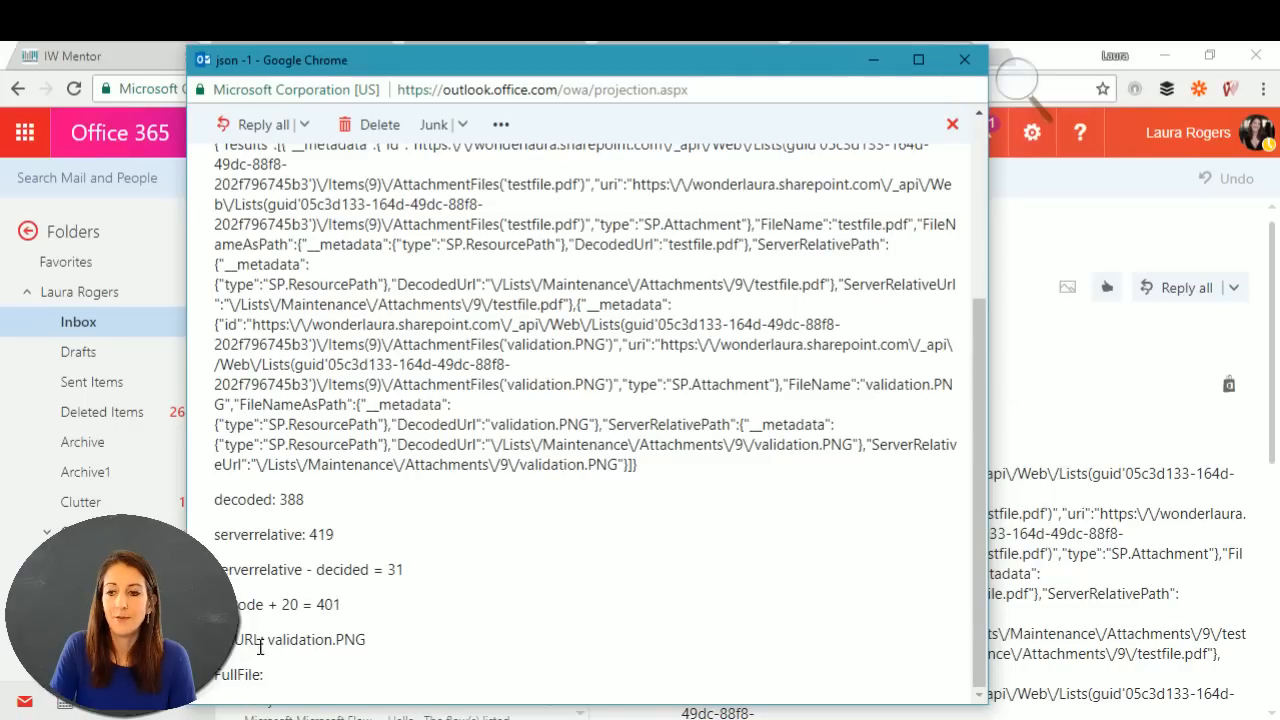
{"action": "left_click_drag", "start_coordinate": [269, 640], "coordinate": [366, 640]}
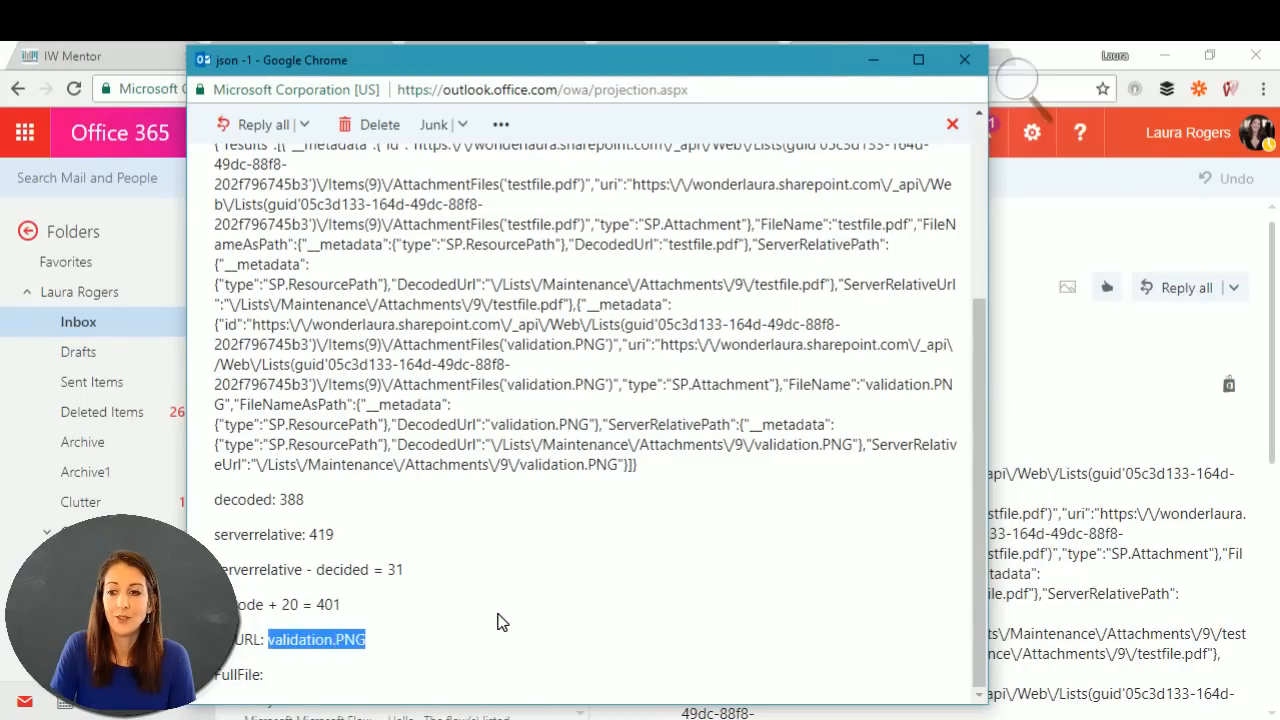
{"action": "left_click", "coordinate": [449, 655]}
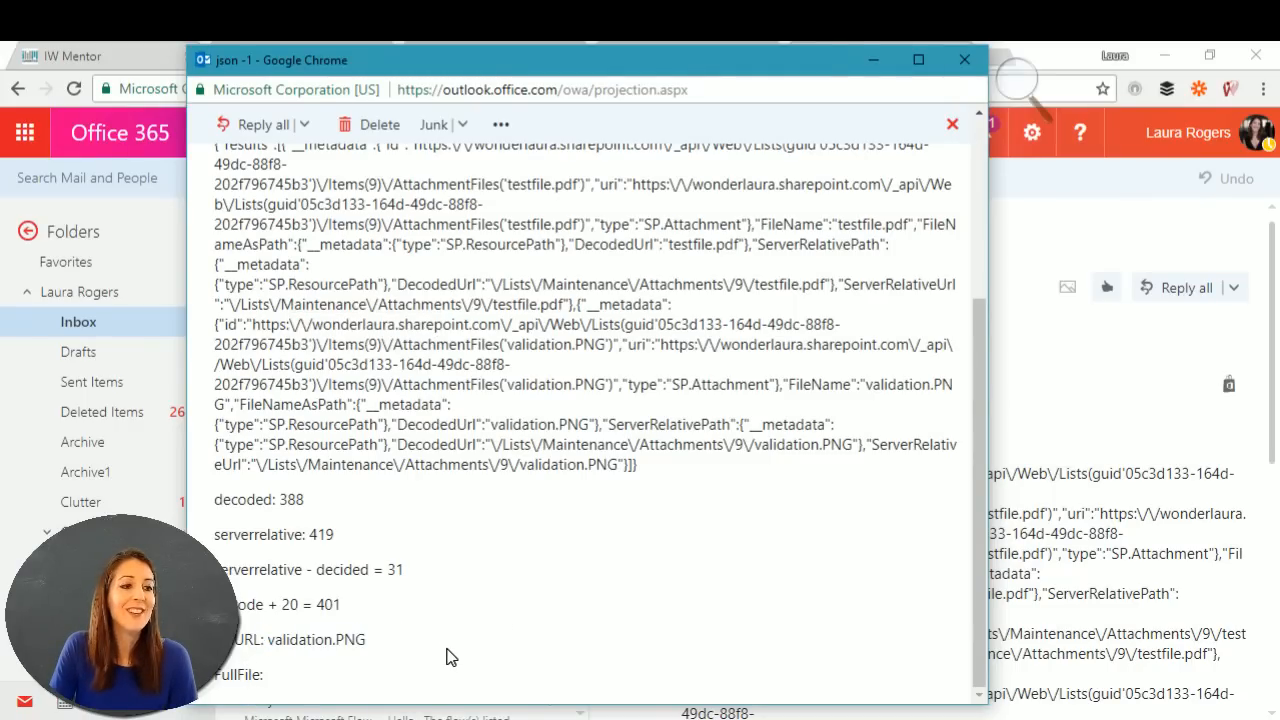
{"action": "left_click", "coordinate": [964, 60]}
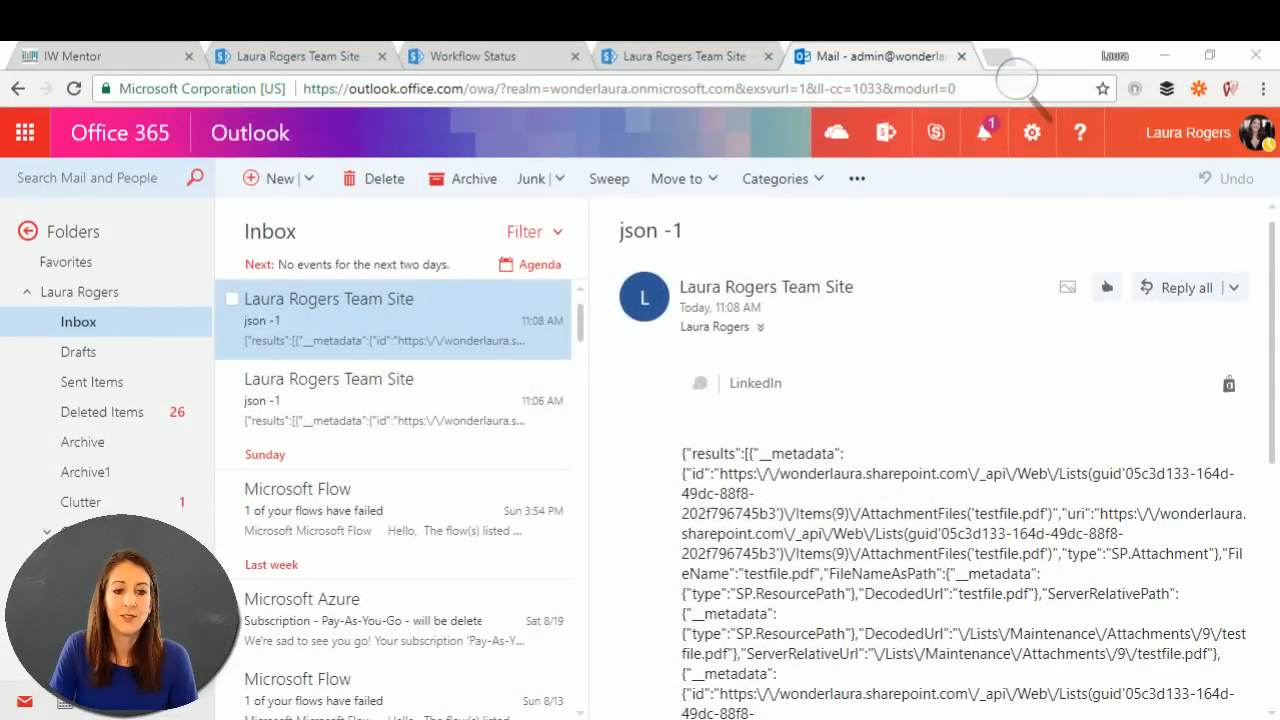
{"action": "key", "text": "alt+Tab"}
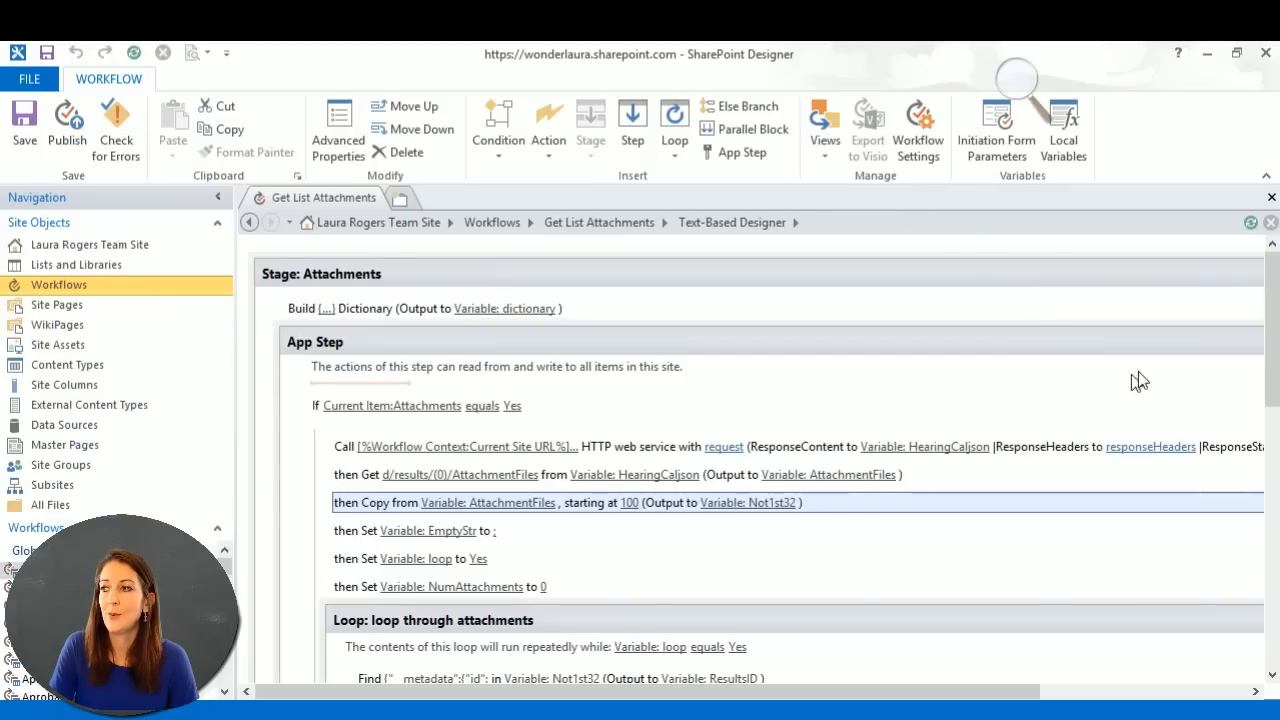
Step: Look up Extract Substring from Index of String among the utility actions without inserting it, and select the Copy from AttachmentFiles action
{"action": "scroll", "coordinate": [1140, 381], "scroll_direction": "down", "scroll_amount": 4}
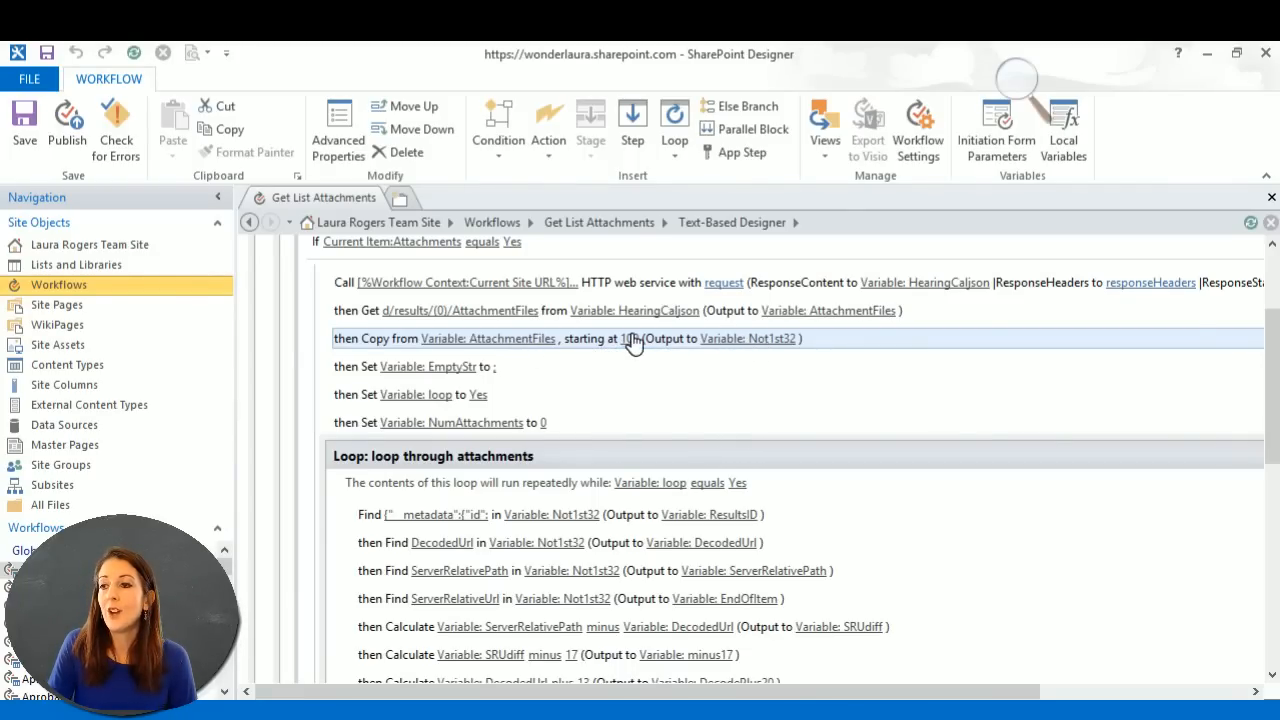
{"action": "left_click", "coordinate": [340, 328]}
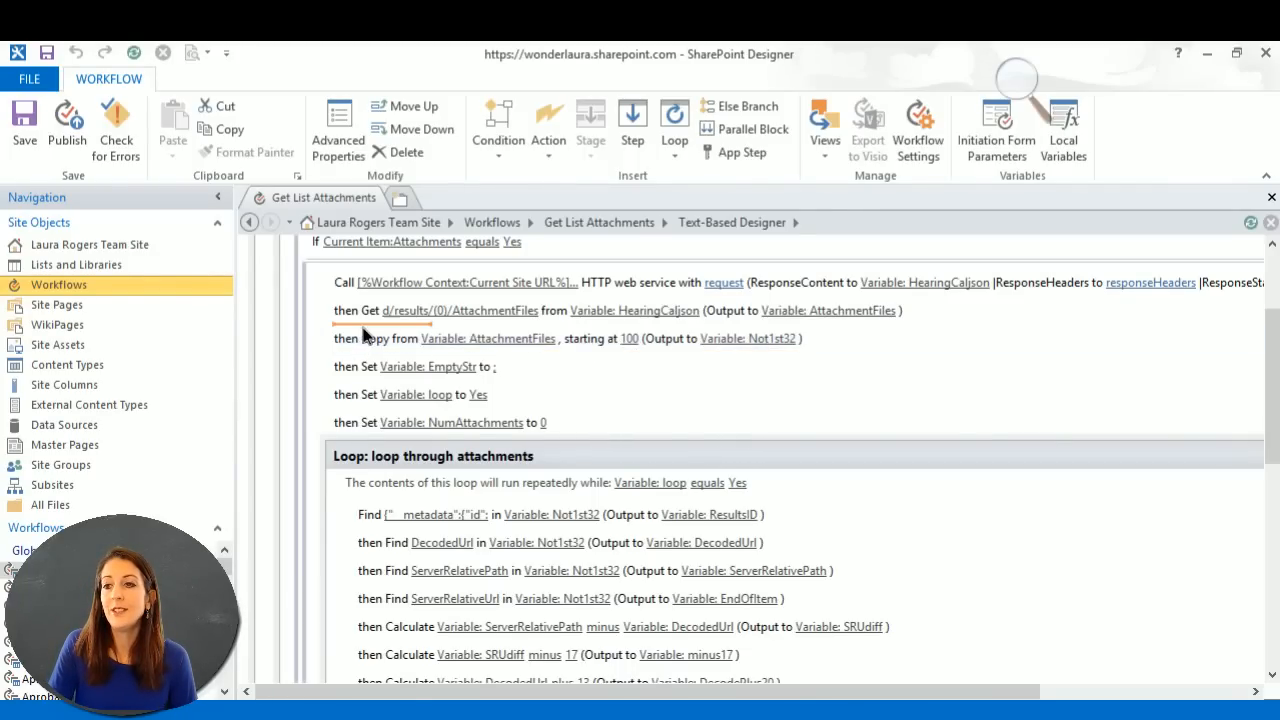
{"action": "left_click", "coordinate": [548, 140]}
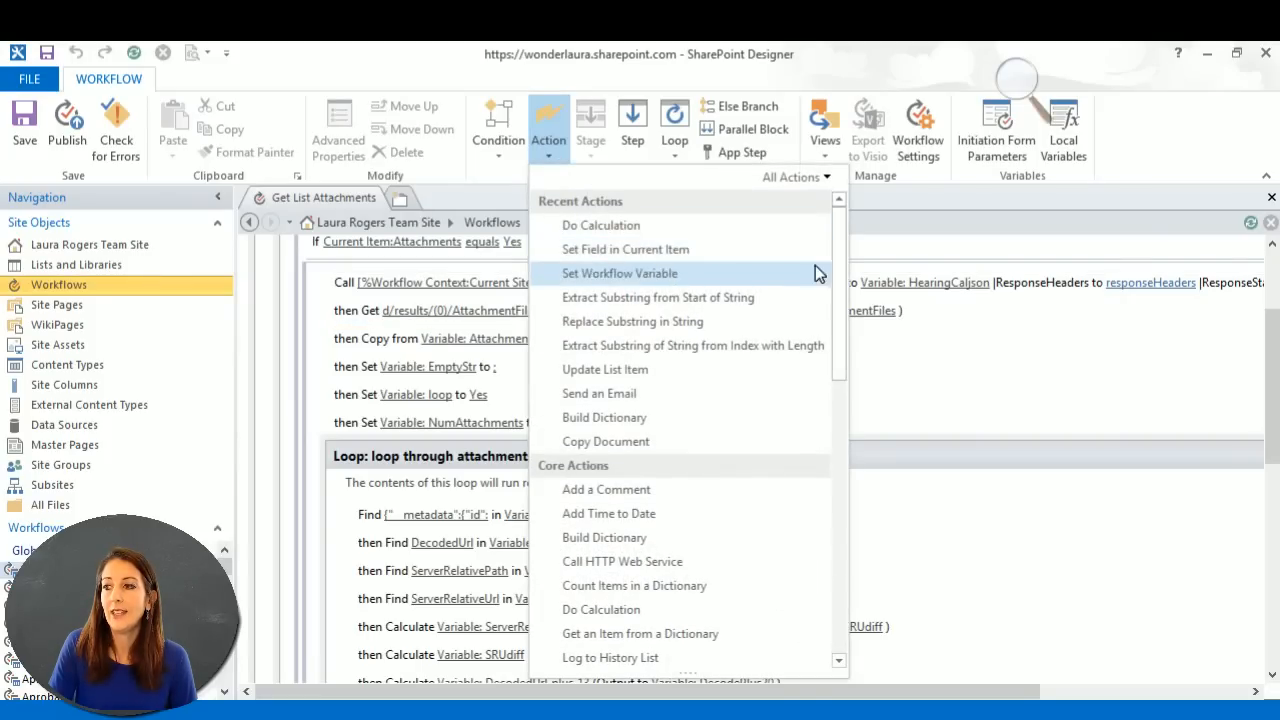
{"action": "scroll", "coordinate": [830, 300], "scroll_direction": "down", "scroll_amount": 15}
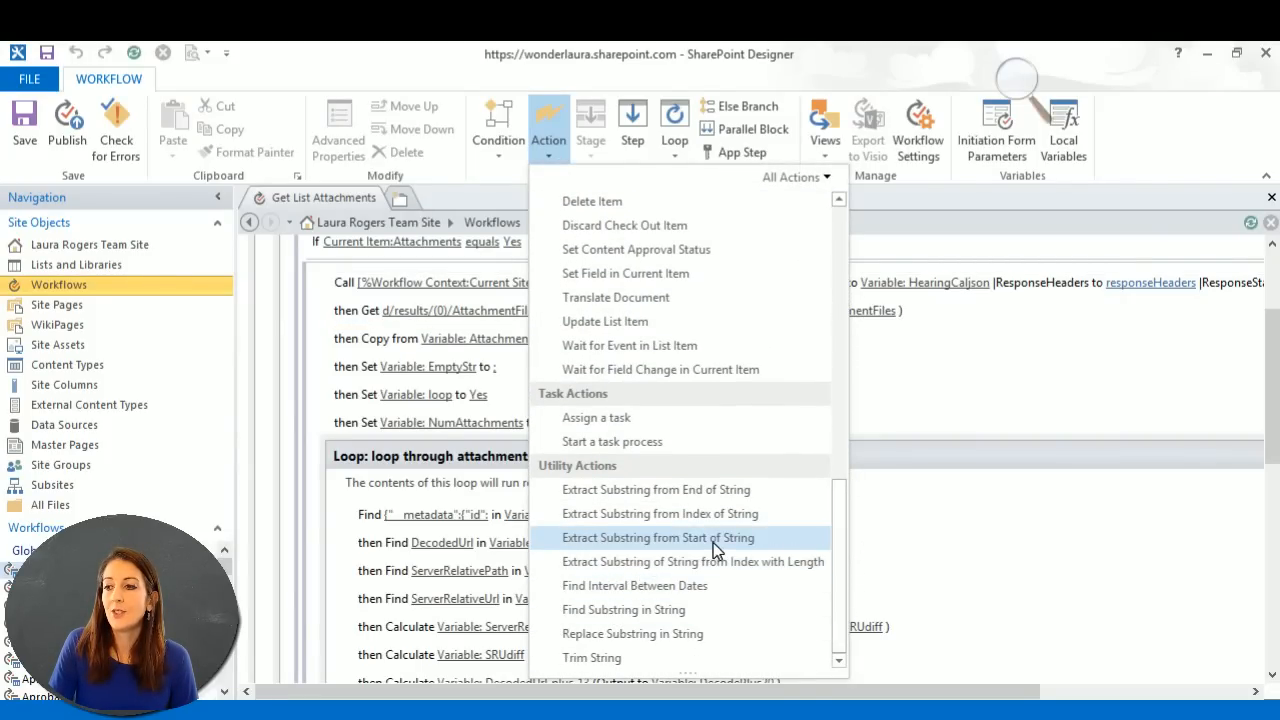
{"action": "left_click", "coordinate": [582, 48]}
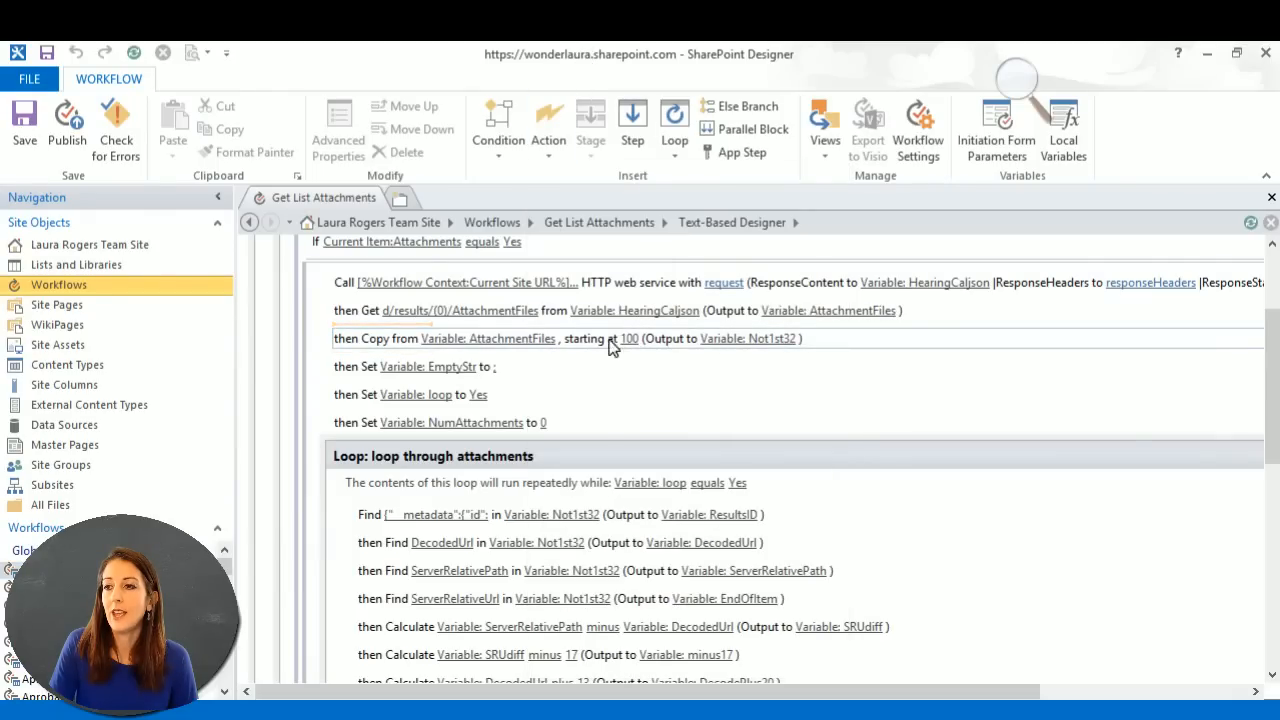
{"action": "left_click", "coordinate": [375, 343]}
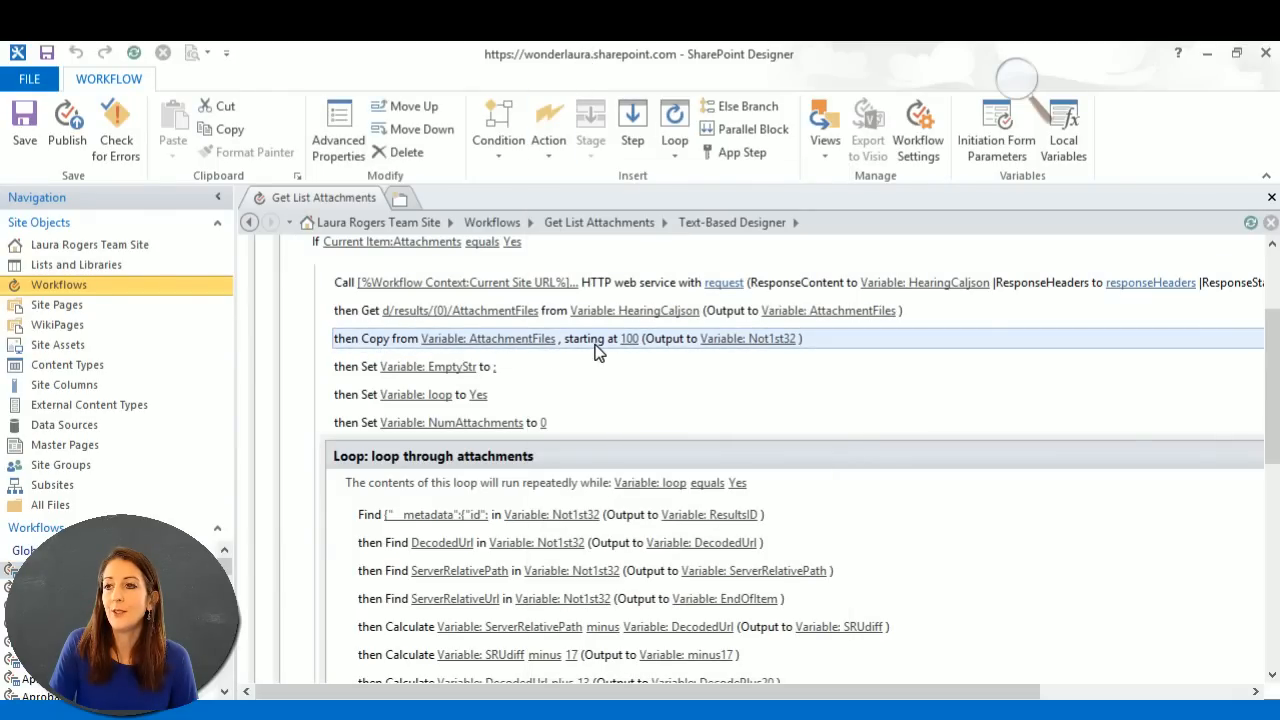
{"action": "left_click", "coordinate": [548, 140]}
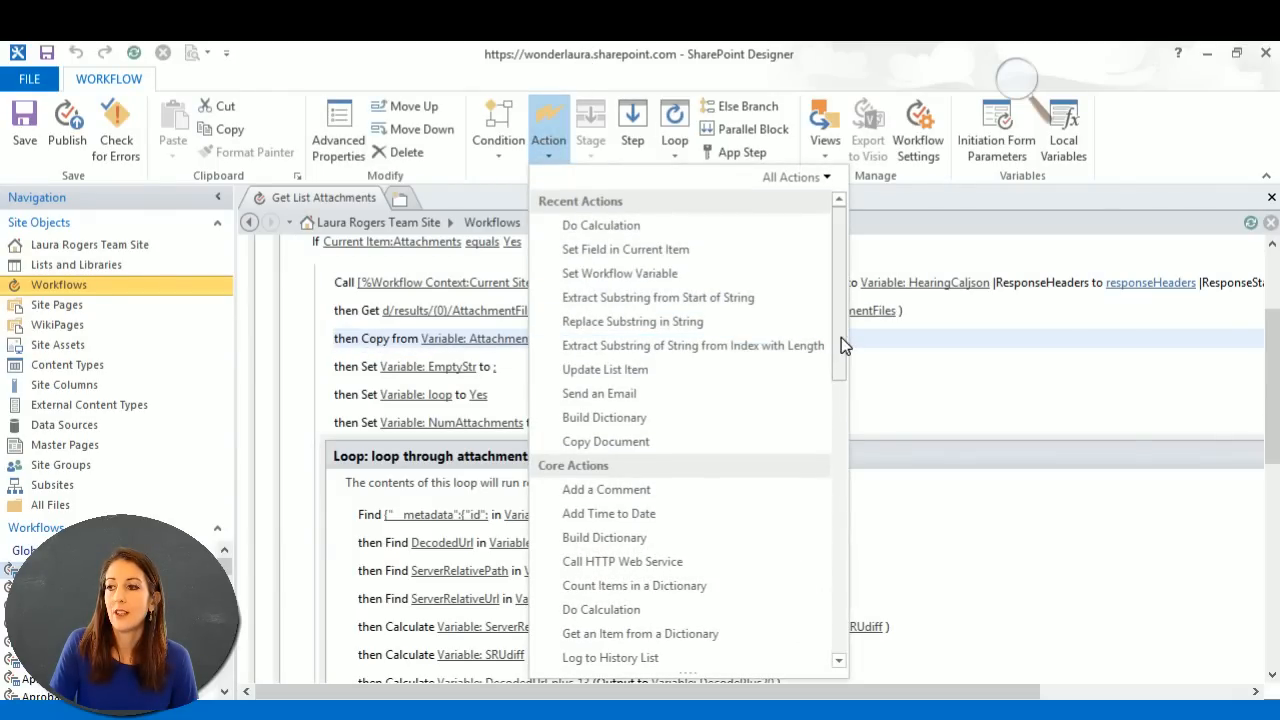
{"action": "left_click_drag", "start_coordinate": [841, 337], "coordinate": [846, 634]}
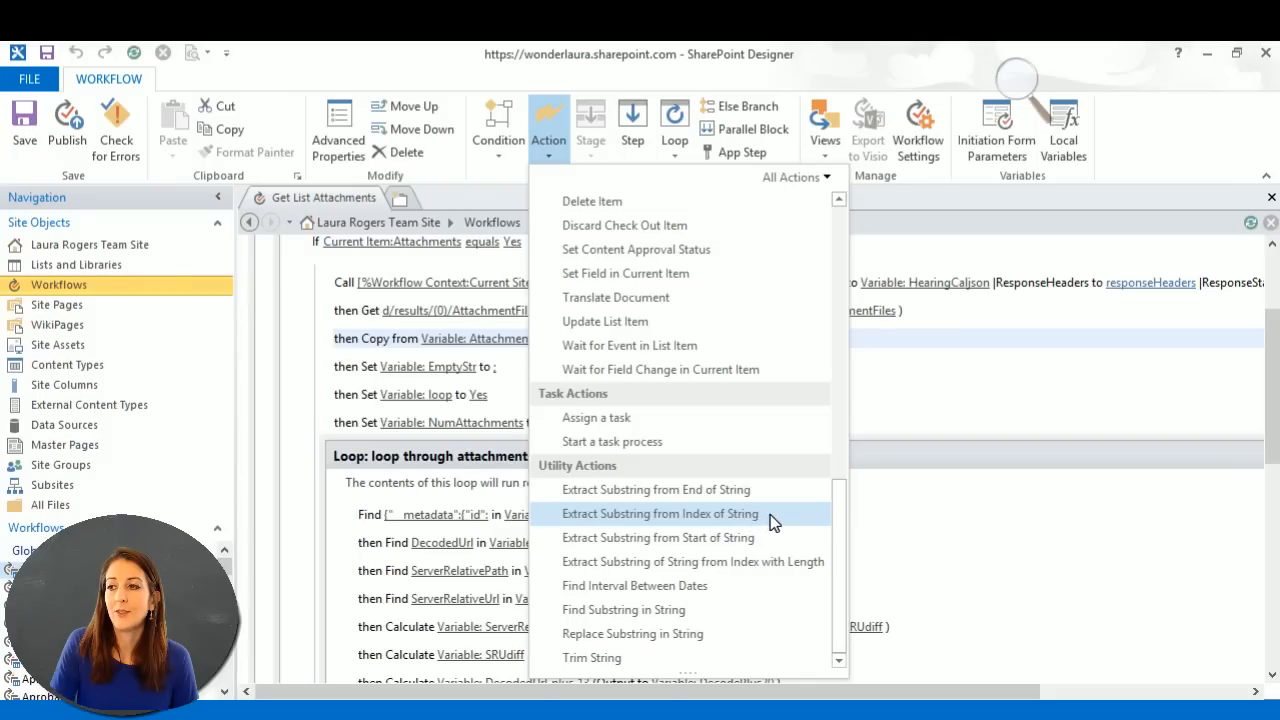
{"action": "left_click", "coordinate": [340, 312]}
{"action": "left_click", "coordinate": [588, 342]}
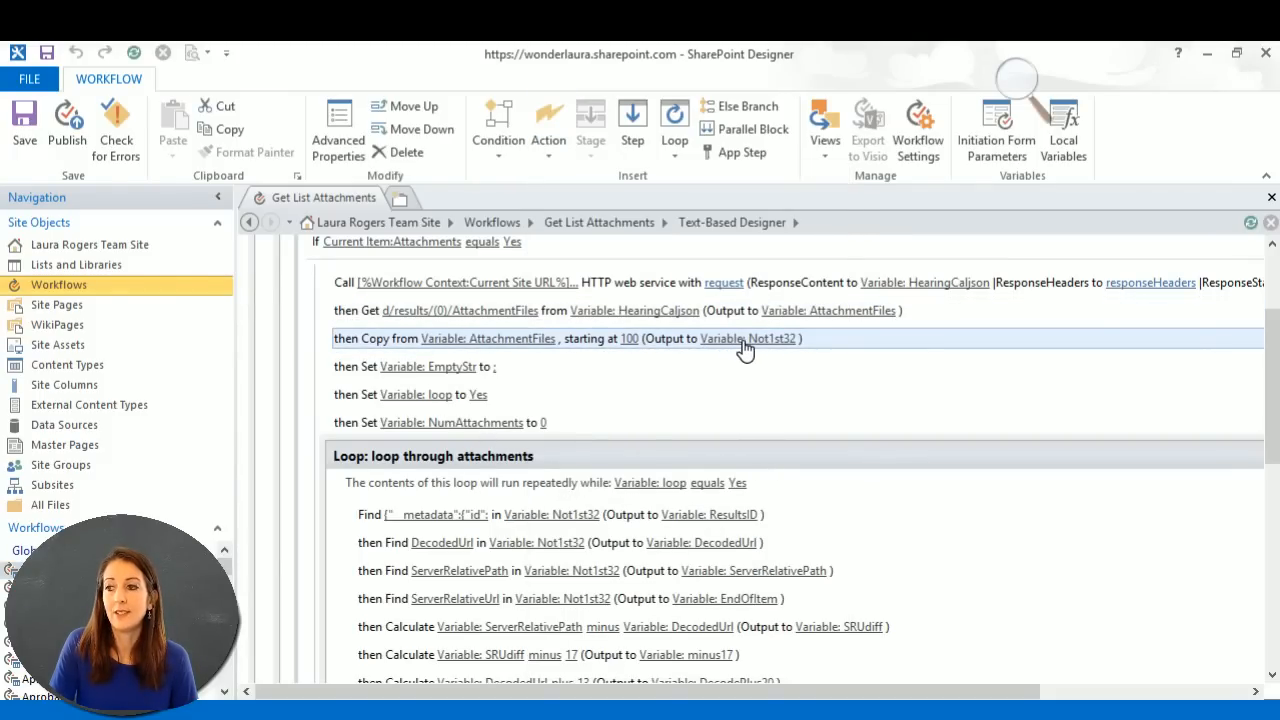
Step: Select the Set EmptyStr action, the Set loop action and the "loop through attachments" loop in turn, and view the actions inside the loop
{"action": "left_click", "coordinate": [537, 376]}
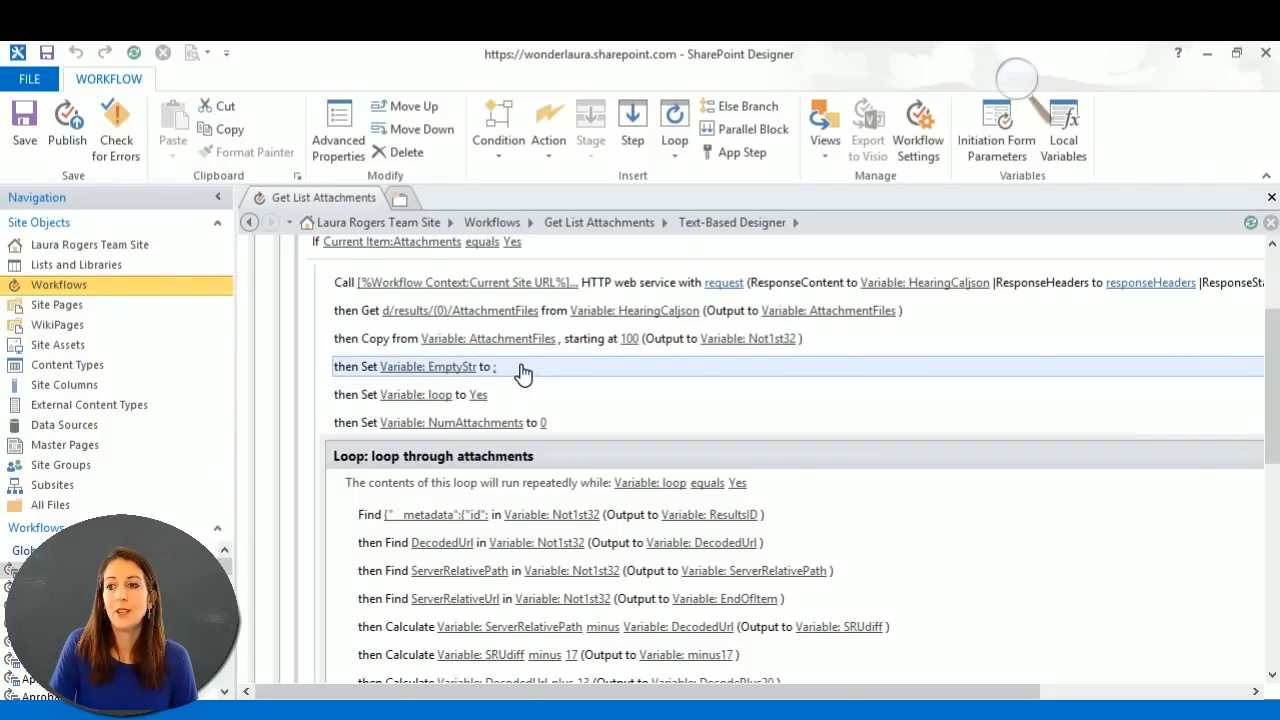
{"action": "left_click", "coordinate": [524, 404]}
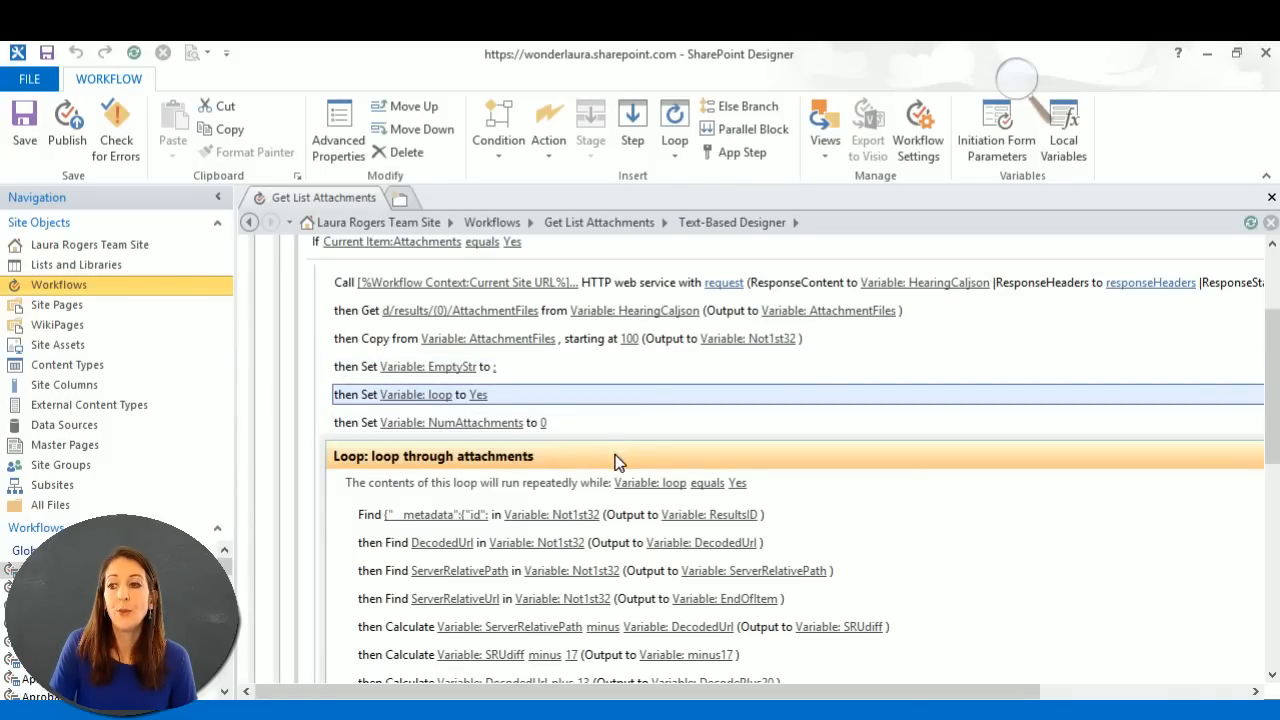
{"action": "left_click", "coordinate": [652, 459]}
{"action": "scroll", "coordinate": [981, 478], "scroll_direction": "down", "scroll_amount": 3}
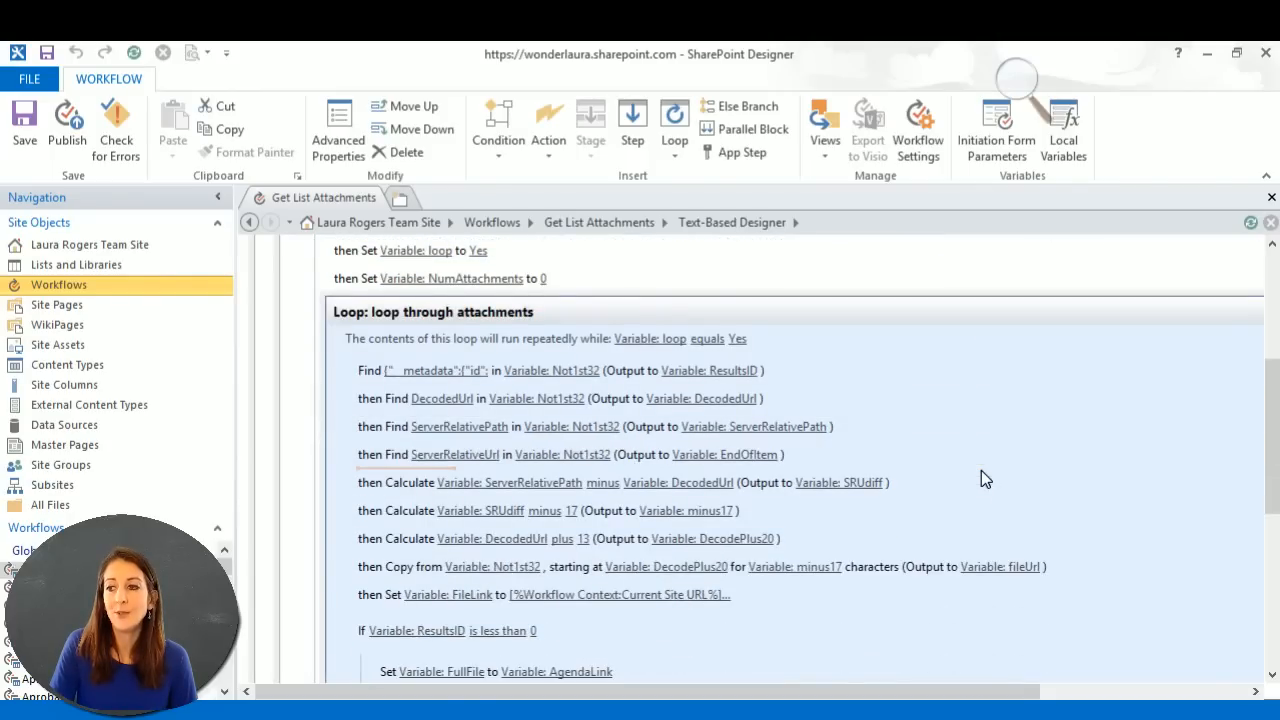